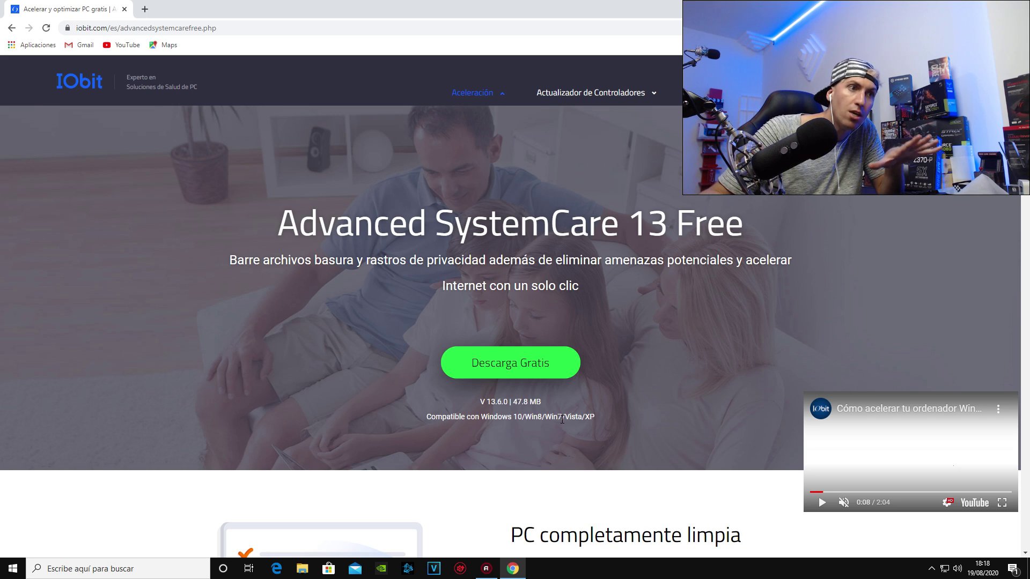
- Download the free Advanced SystemCare 13 installer after checking the supported Windows versions
drag(599, 421, 431, 418)
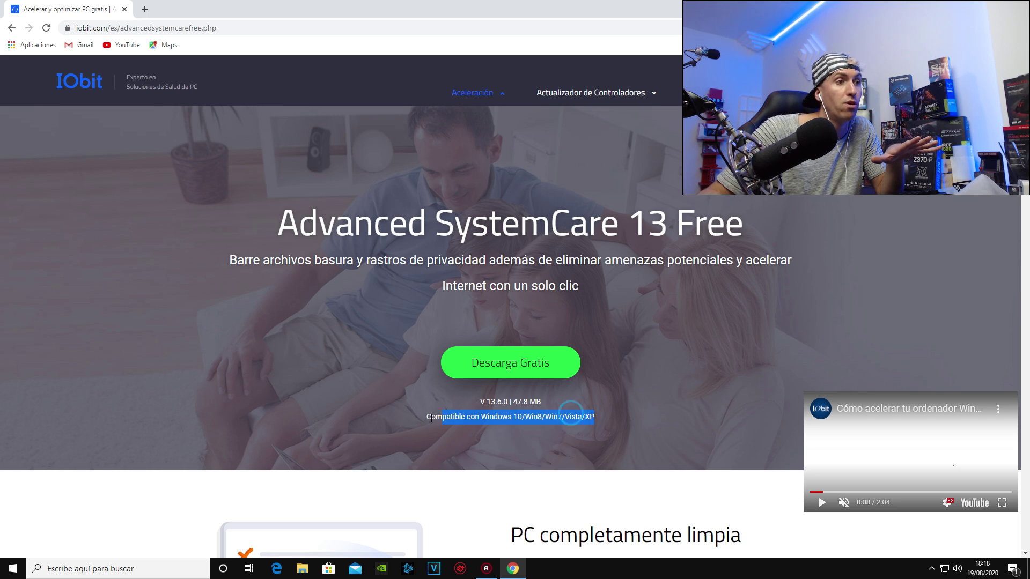
click(643, 430)
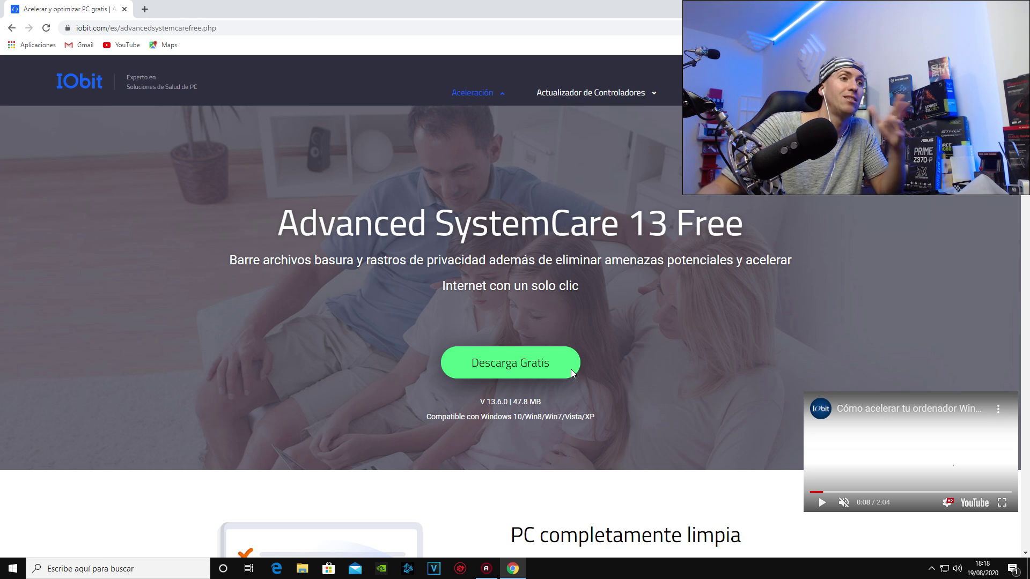
click(571, 372)
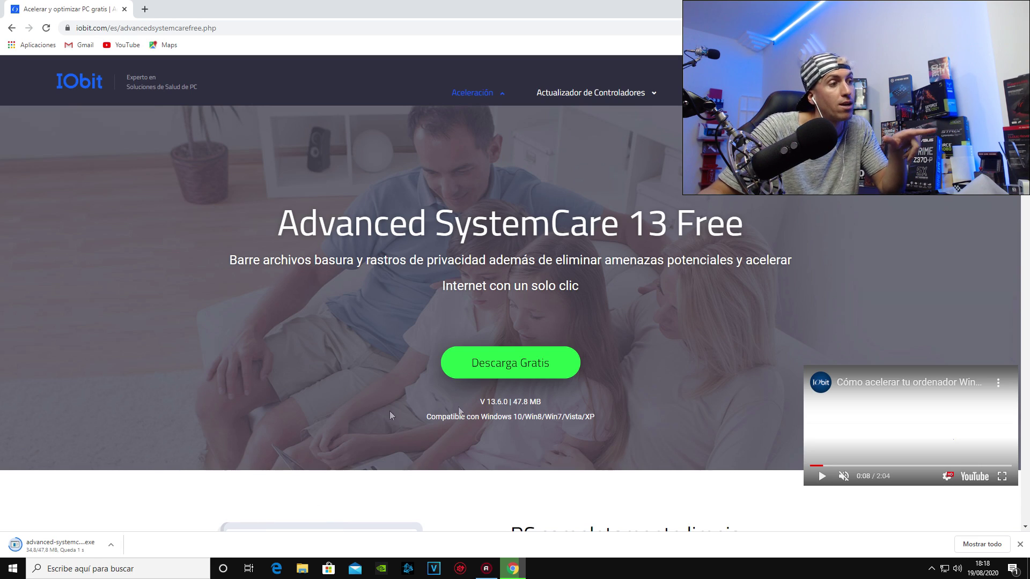
- Examine the product page's descriptions of PC cleaning, personal data protection, fast response and Internet acceleration
scroll(629, 425, down, 2)
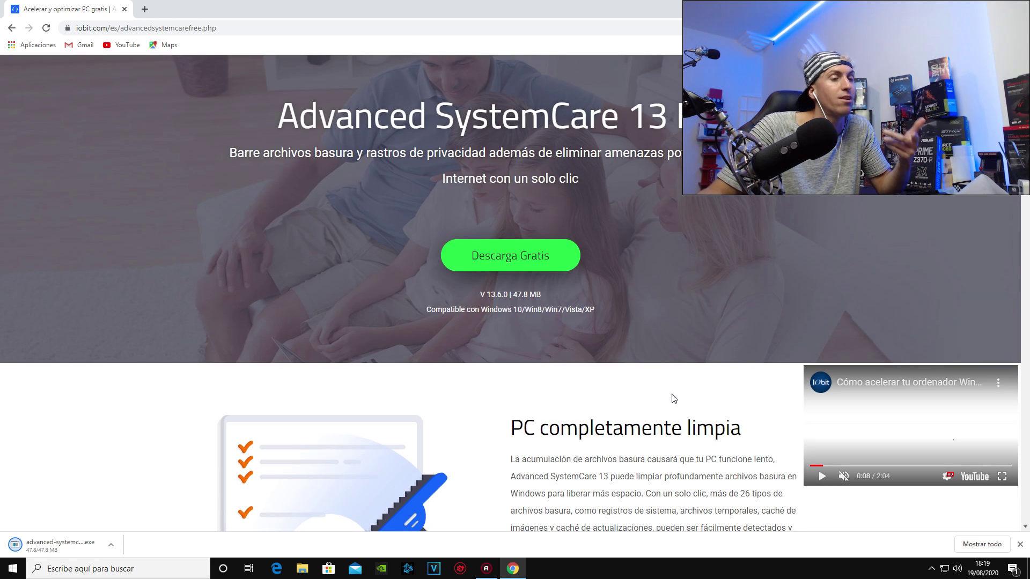
scroll(680, 394, down, 5)
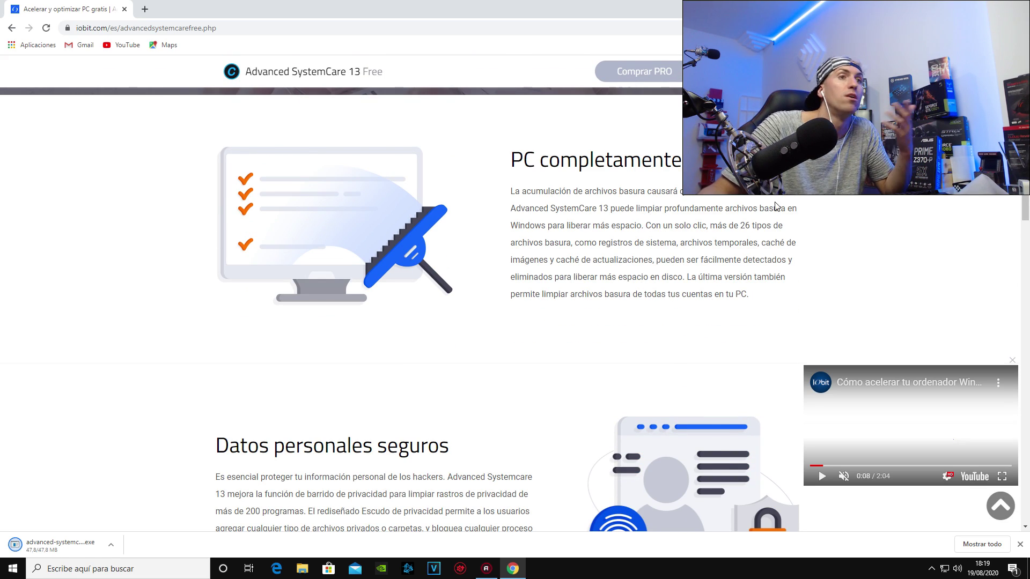
scroll(719, 325, down, 3)
scroll(541, 350, down, 3)
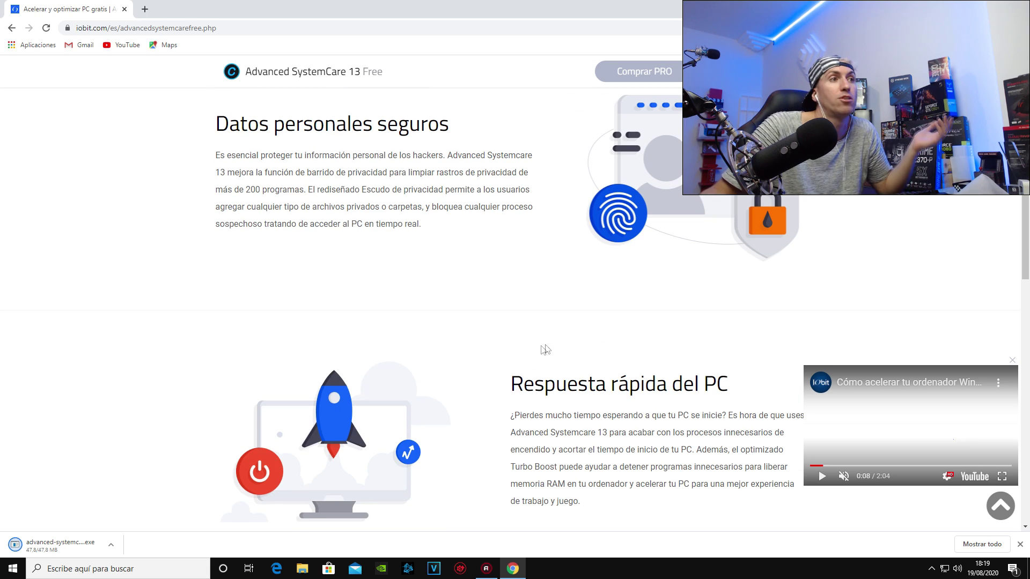
scroll(567, 372, down, 2)
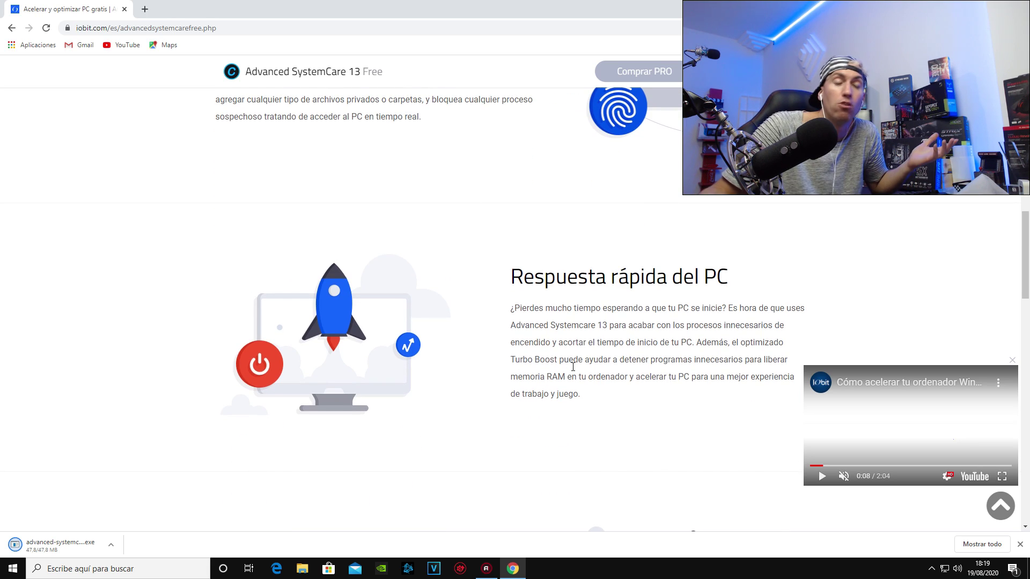
scroll(568, 378, down, 3)
scroll(552, 381, down, 5)
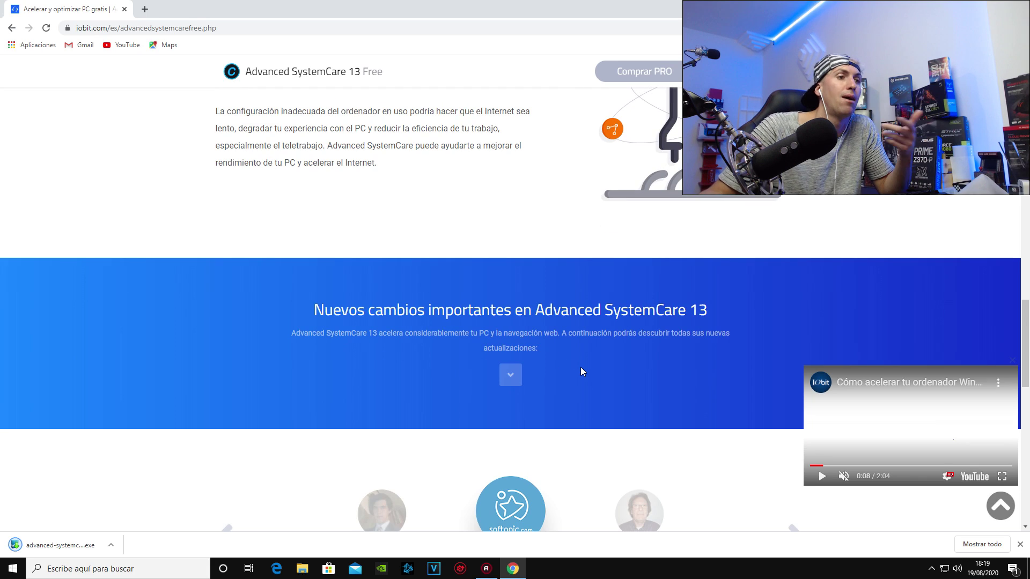
scroll(580, 368, down, 2)
scroll(595, 377, up, 10)
scroll(601, 376, up, 5)
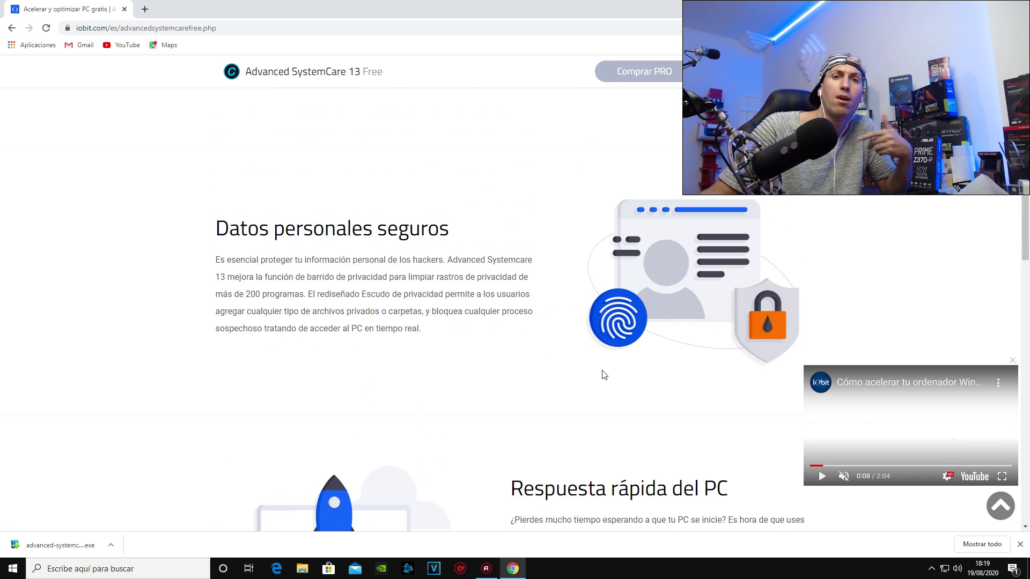
scroll(604, 374, up, 3)
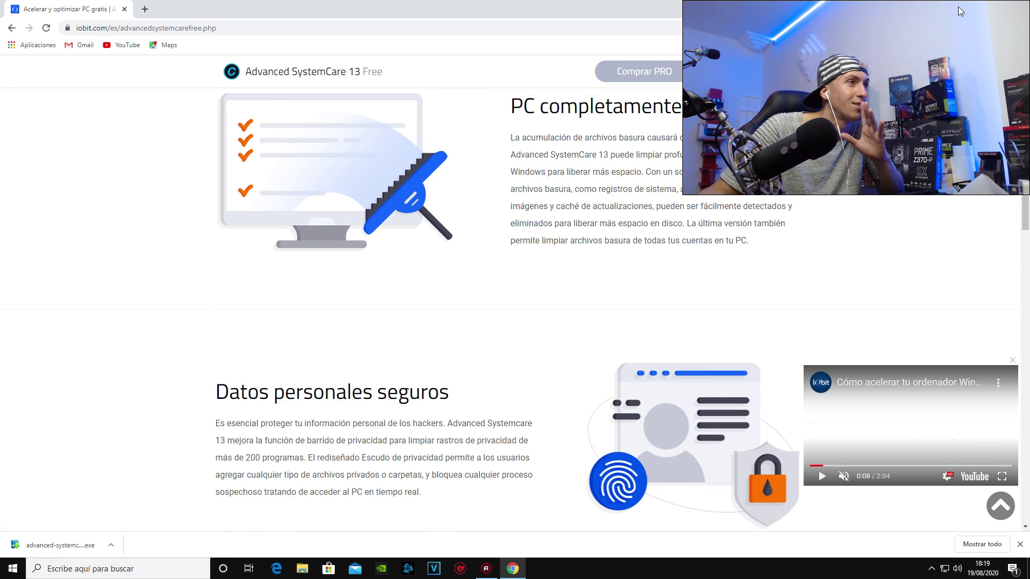
- Run the downloaded Advanced SystemCare installer and allow it to make changes to the computer
click(59, 545)
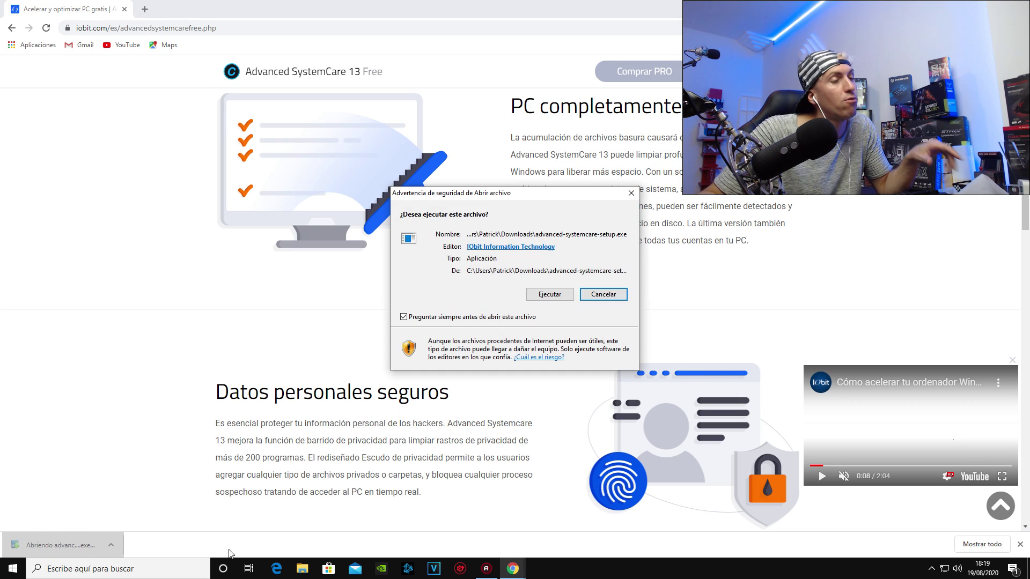
click(557, 297)
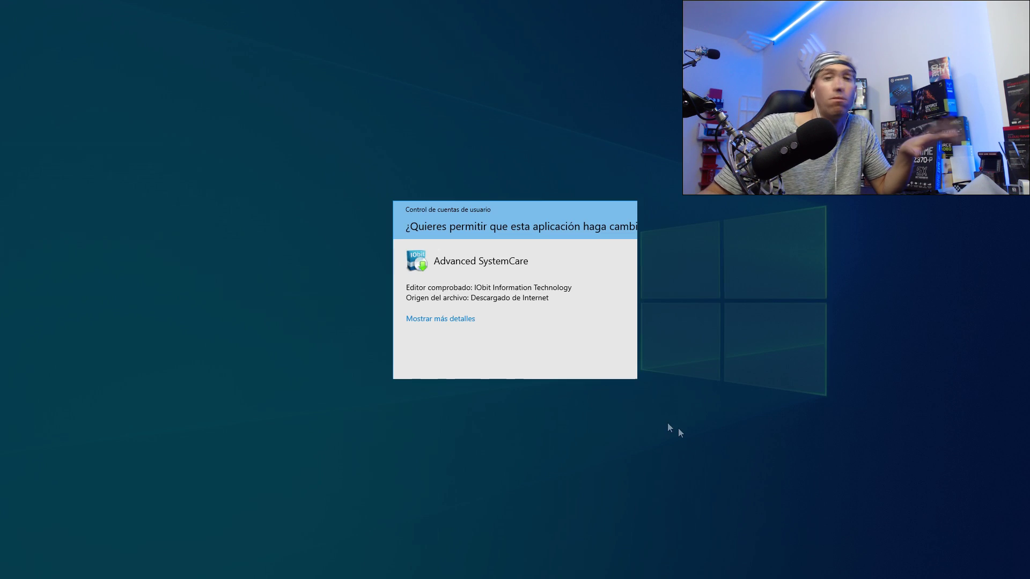
click(497, 362)
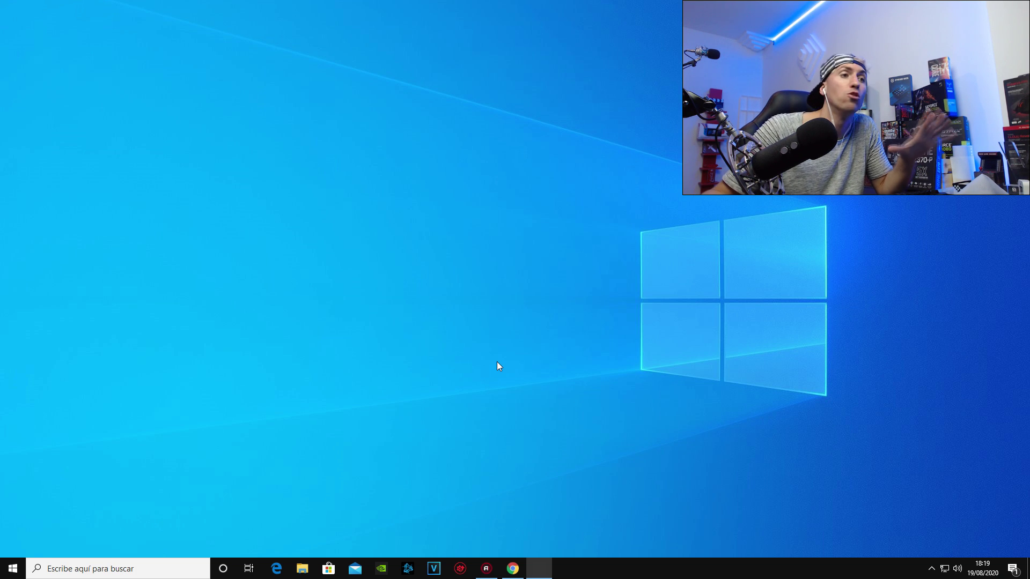
click(578, 467)
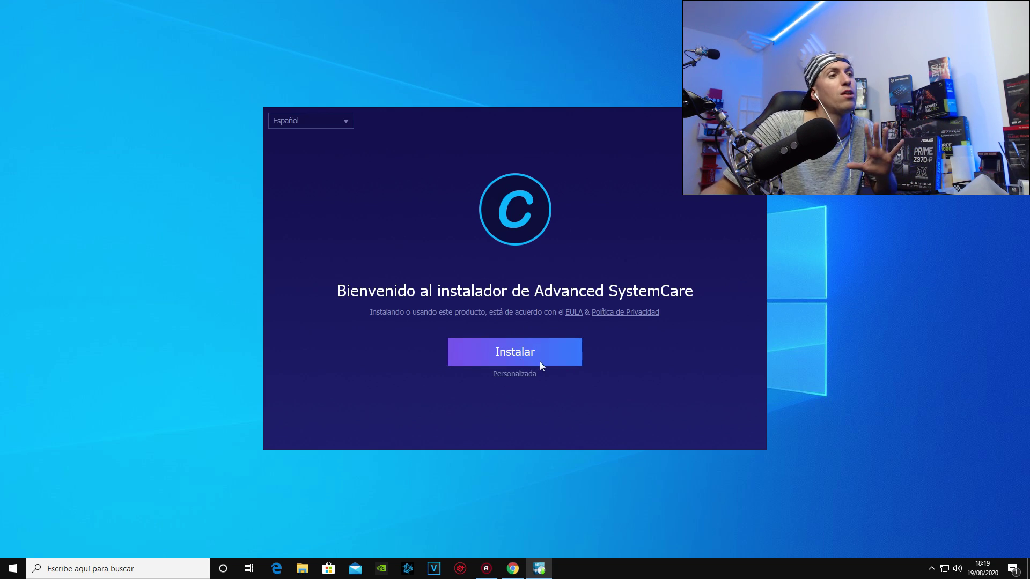
- Start a custom installation without taskbar pinning or tray loading at Windows startup, keeping the Advanced SystemCare service loaded at startup
click(522, 374)
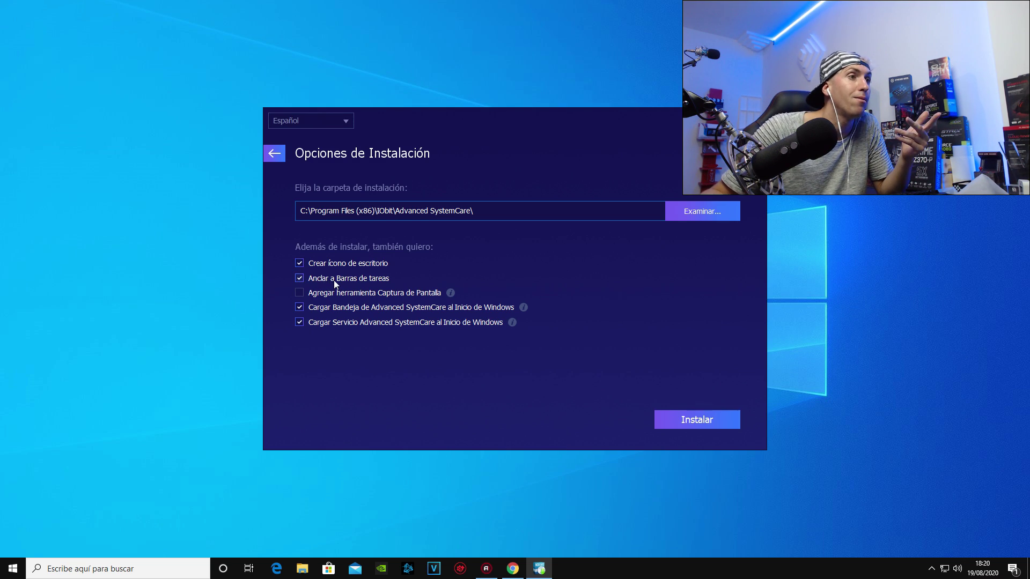
click(299, 279)
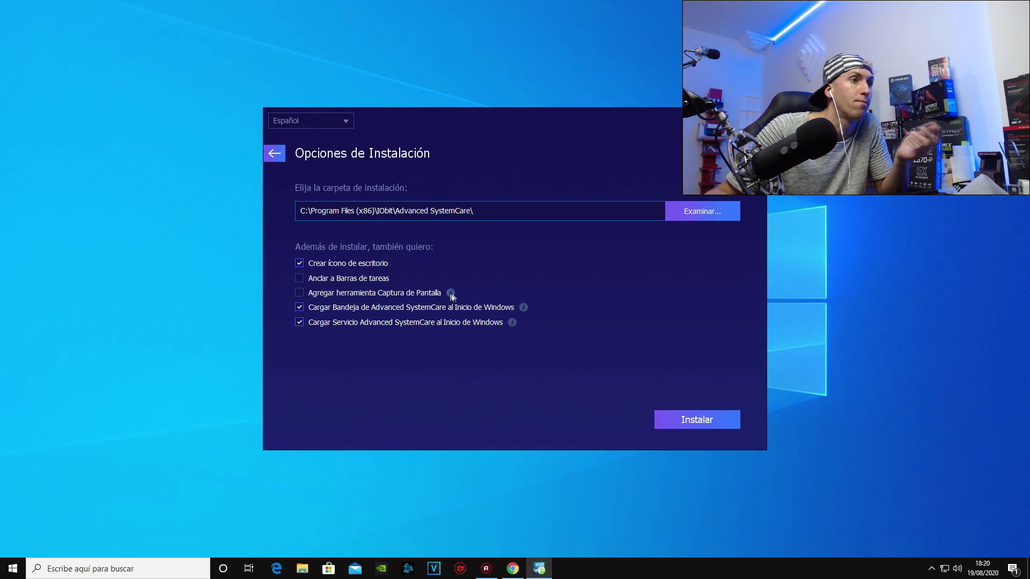
mouse_move(451, 294)
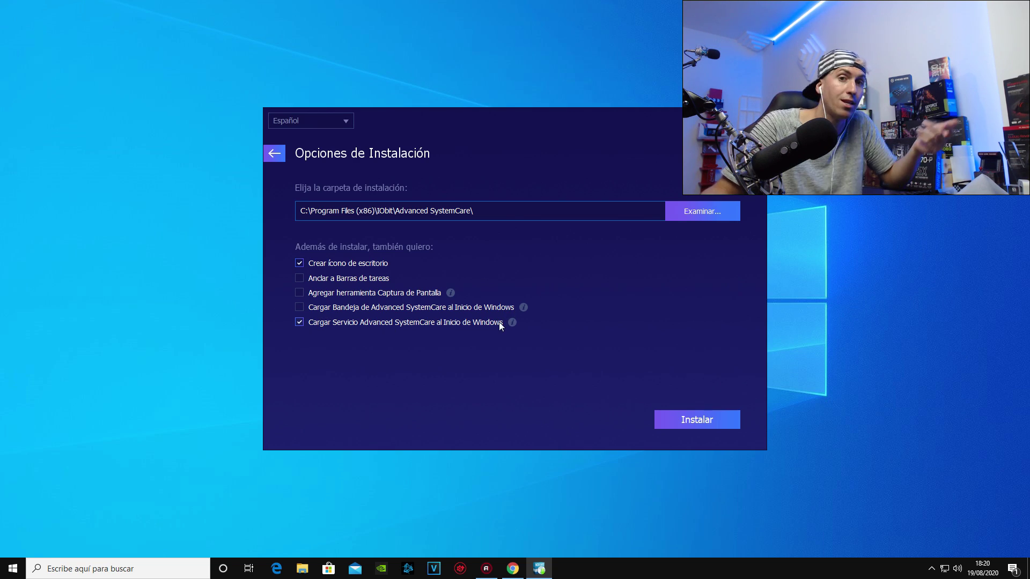
click(299, 322)
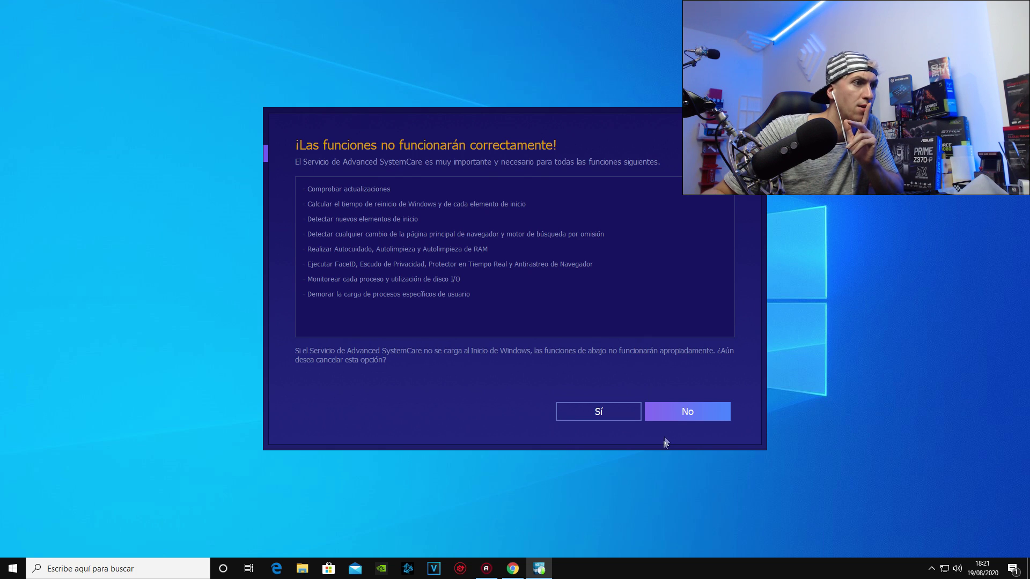
click(675, 416)
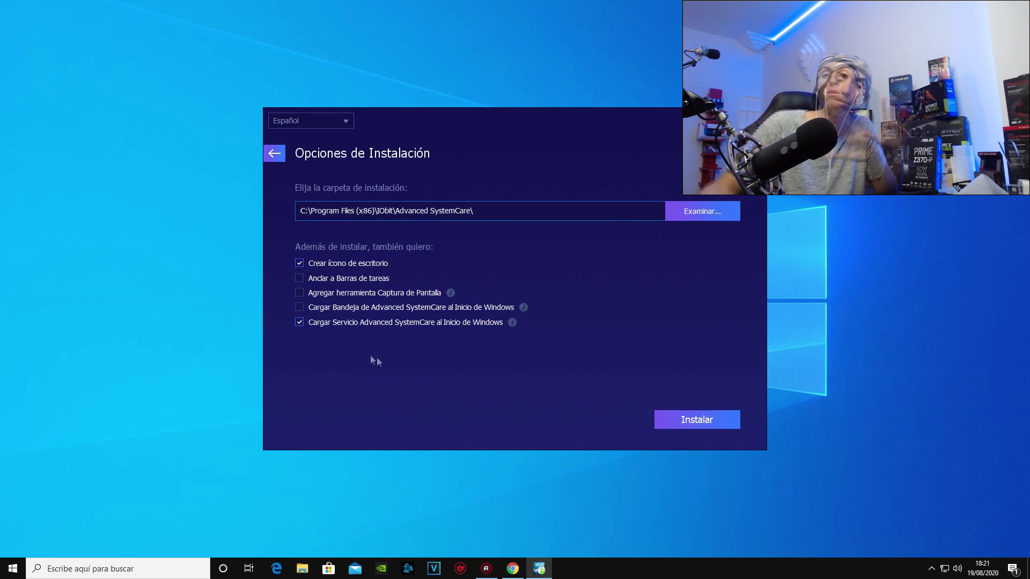
click(675, 421)
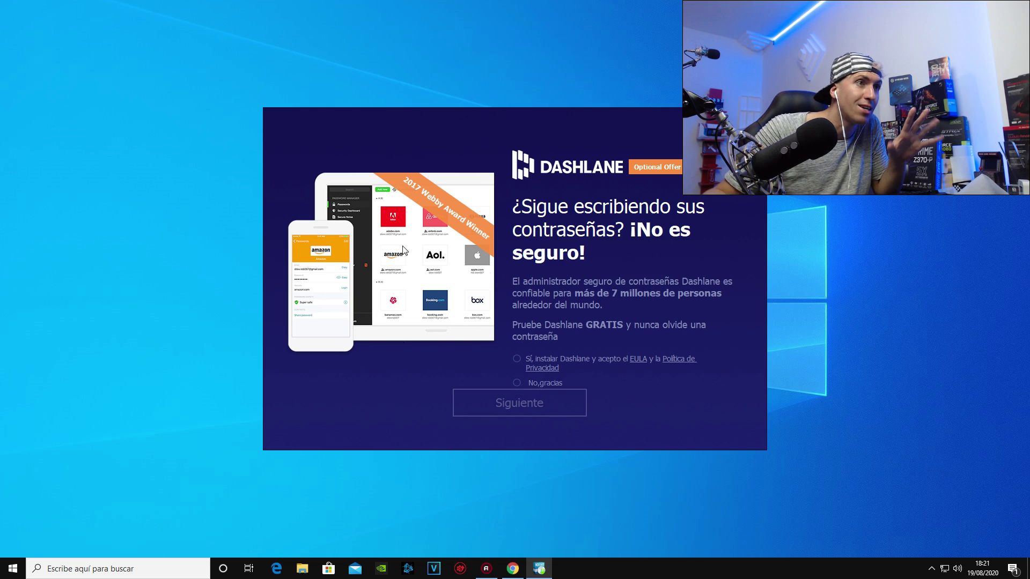
- Decline the optional Dashlane offer and finish the installation with "Saber más en línea" disabled
click(518, 385)
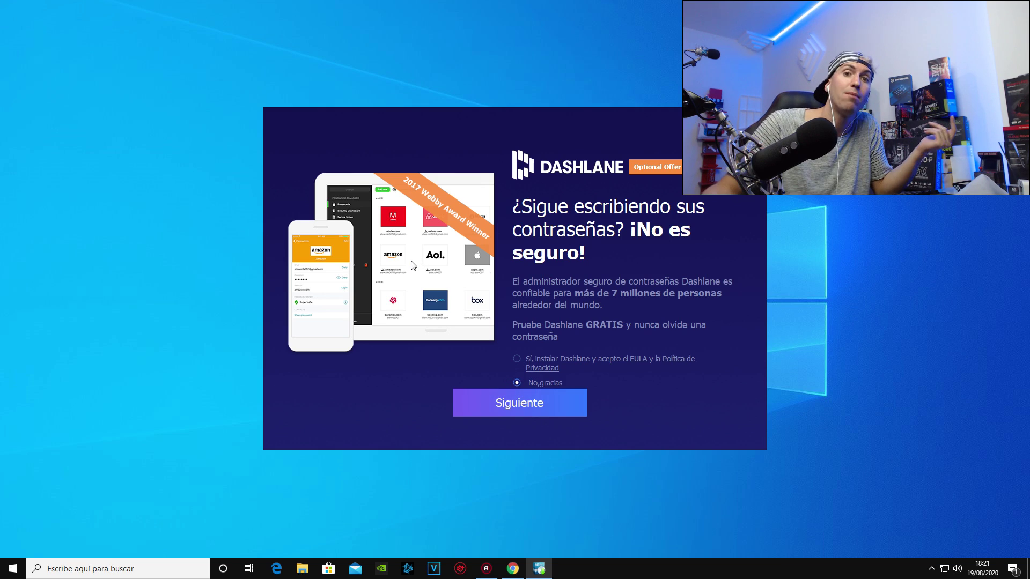
click(538, 408)
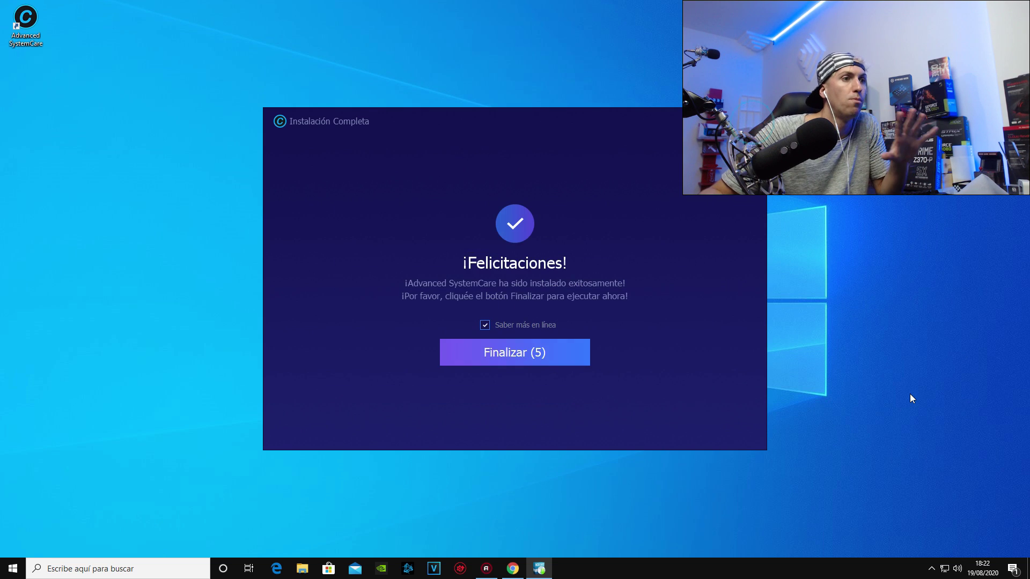
click(485, 324)
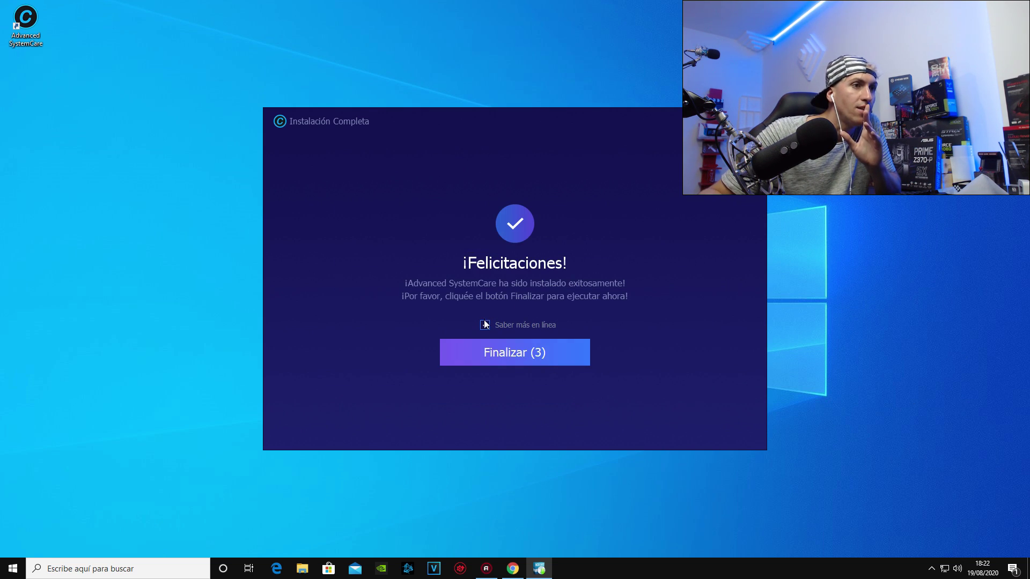
click(544, 352)
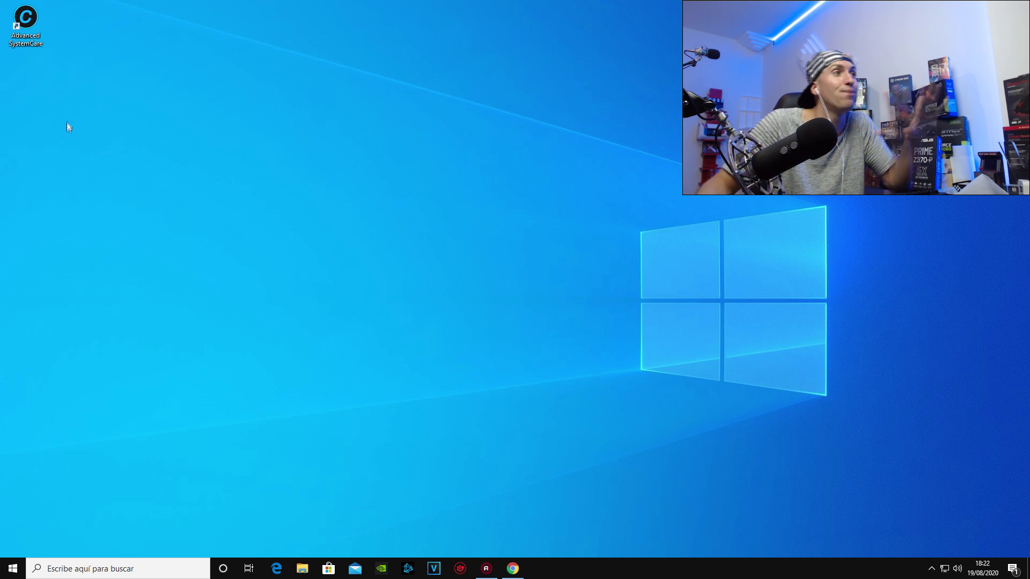
- Launch Advanced SystemCare from the desktop and move its window clear of the webcam overlay
double_click(25, 24)
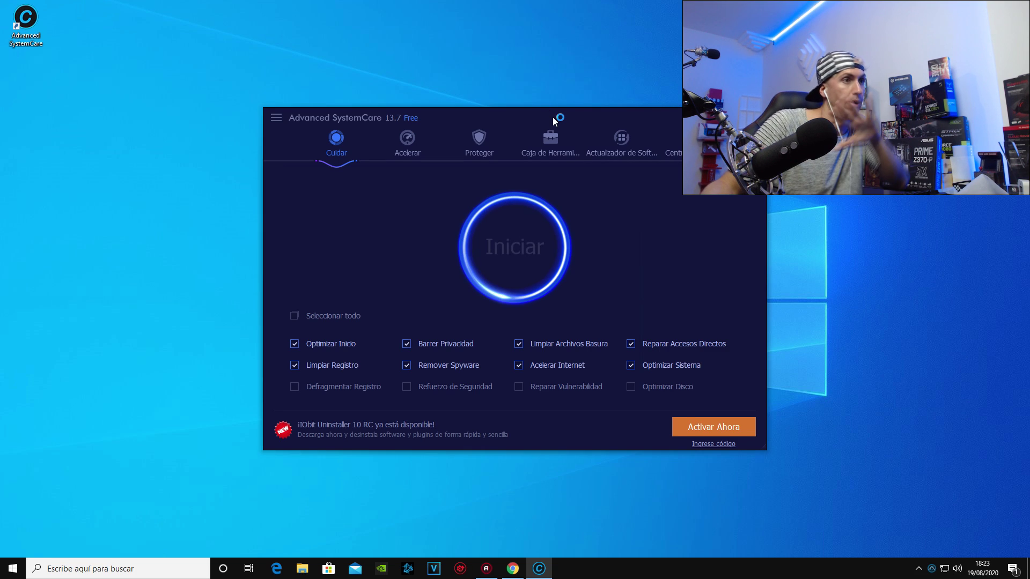
drag(553, 118, 443, 122)
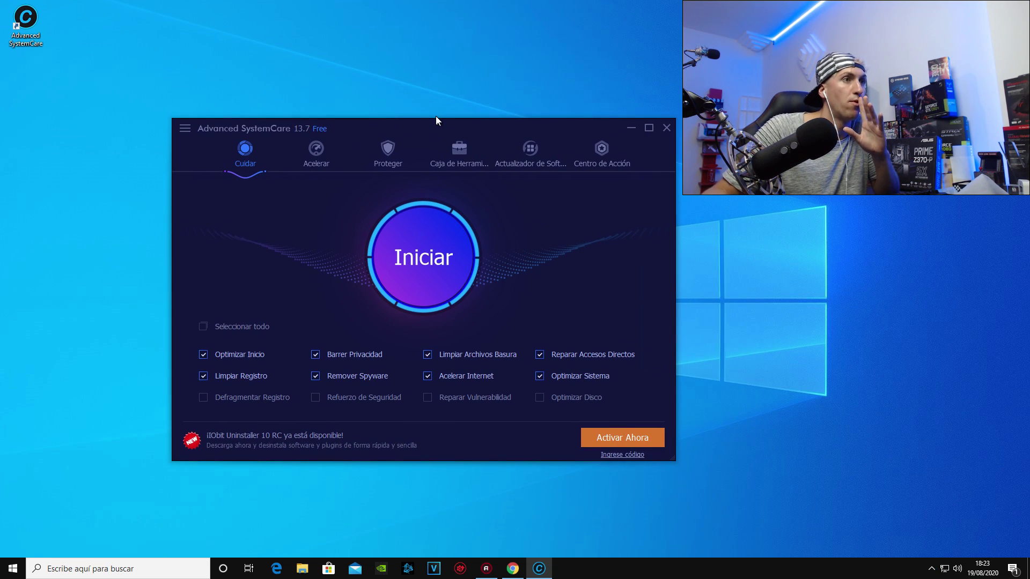
drag(444, 119, 350, 121)
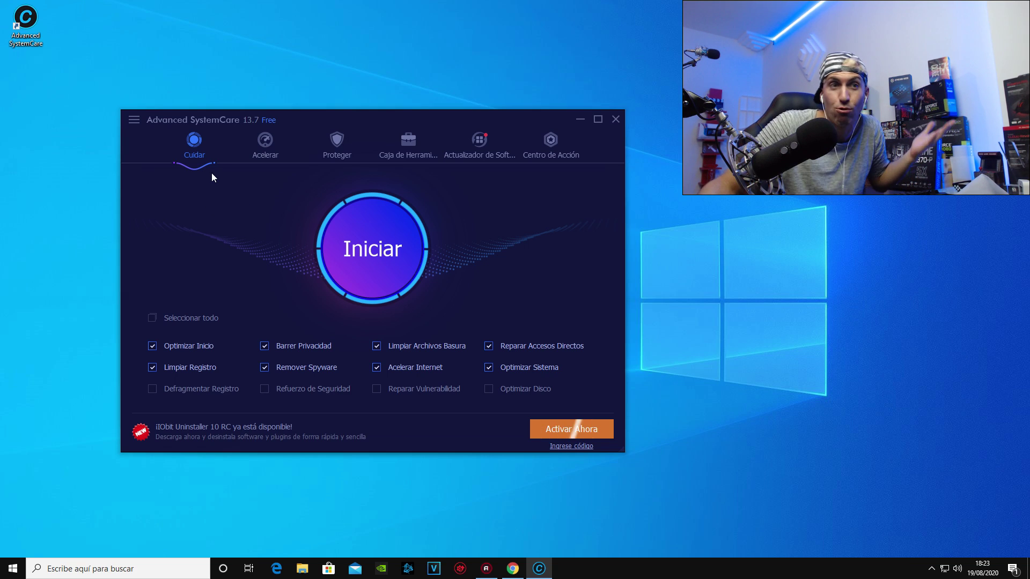
- Look through the Acelerar, Proteger, Caja de Herramientas, Actualizador de Software and Centro de Acción sections, and return to Cuidar
click(265, 153)
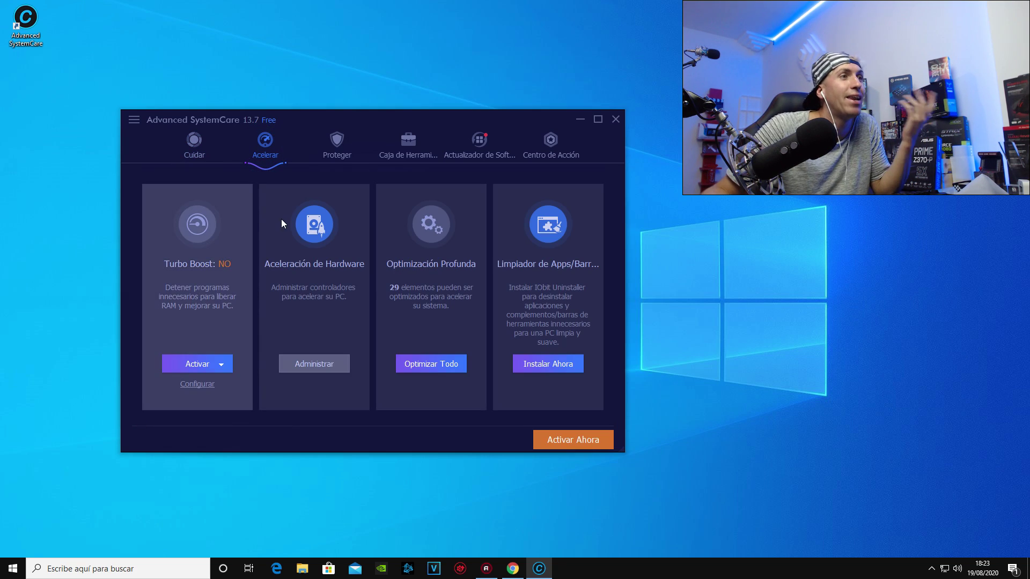
click(337, 151)
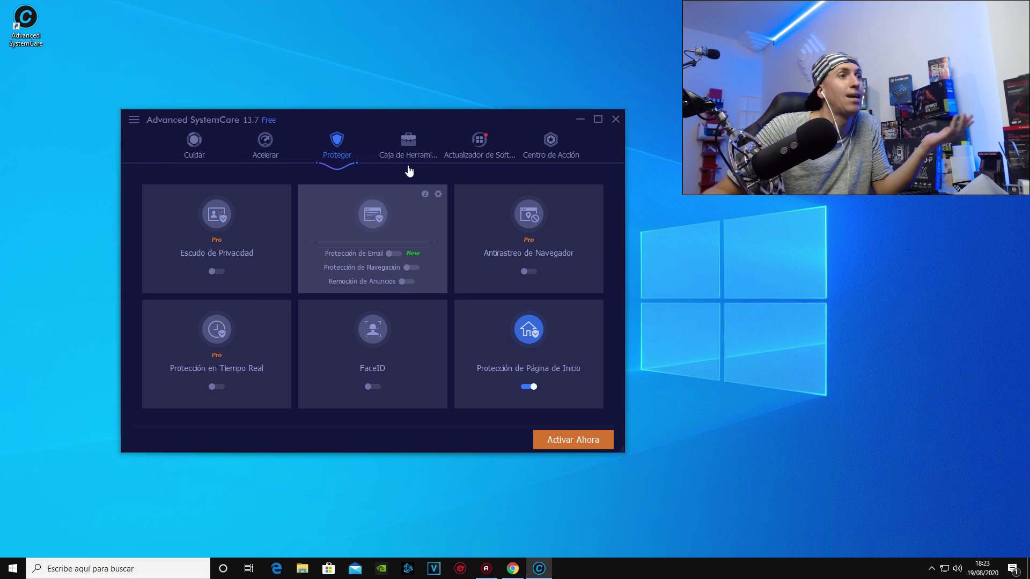
click(406, 156)
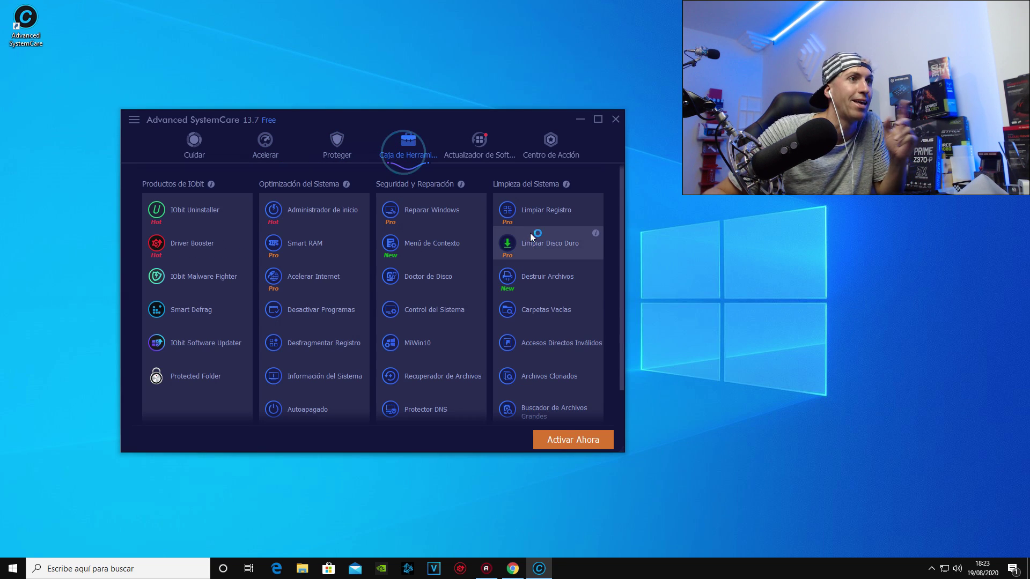
click(474, 151)
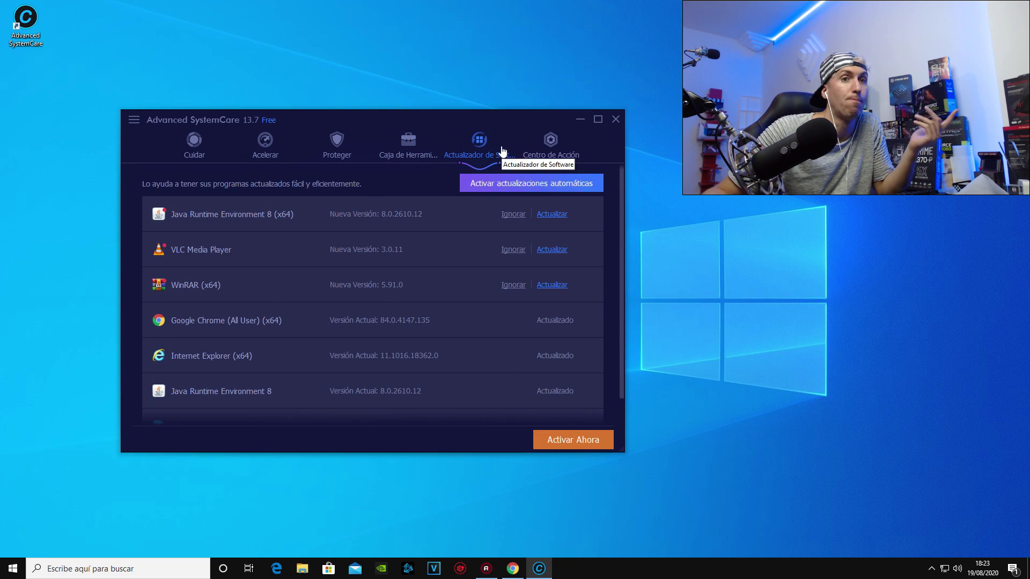
click(558, 156)
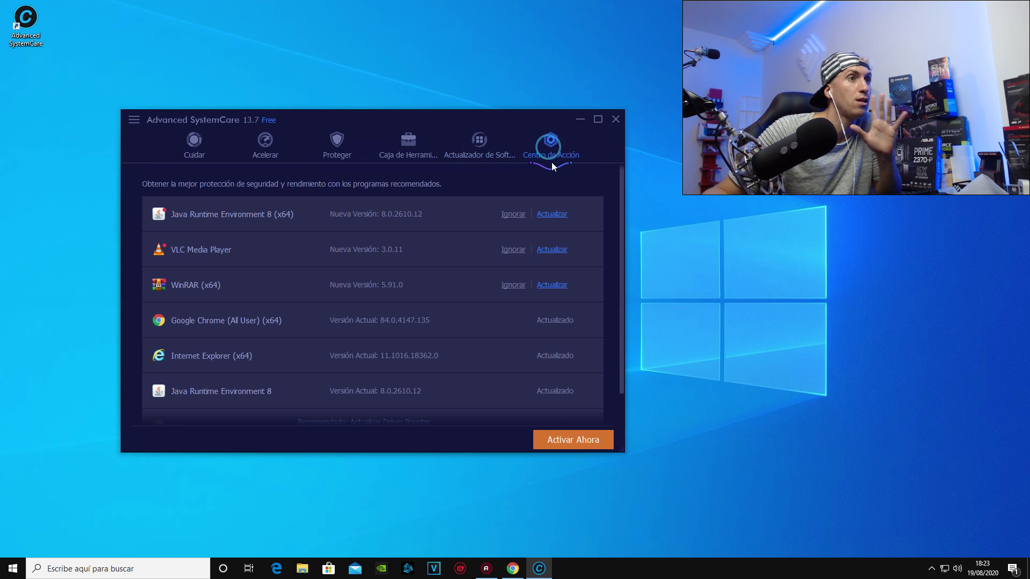
click(212, 159)
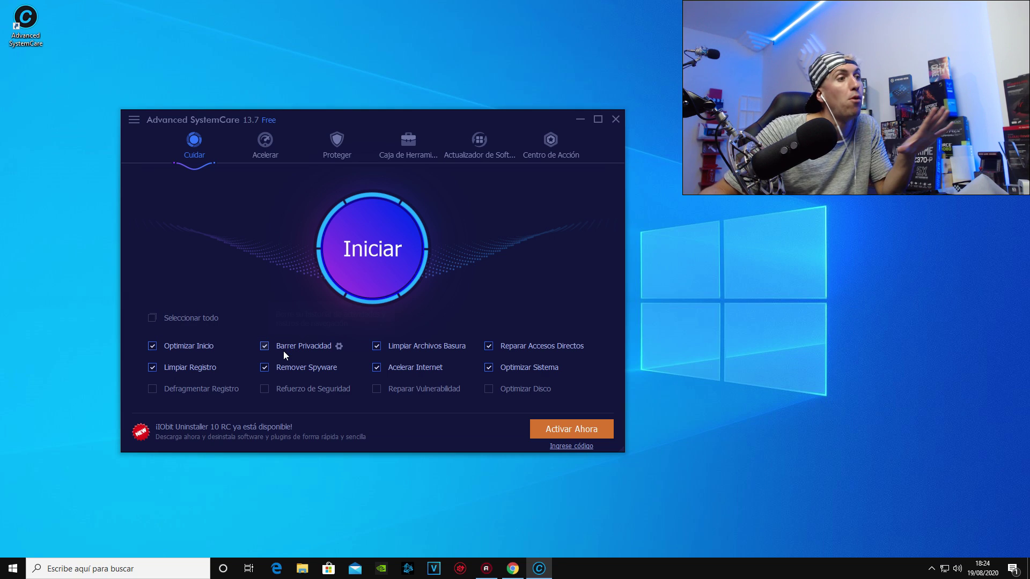
- Try adding Edge's Cookie and Contraseñas Guardadas to the Barrer Privacidad cleanup, dismissing the saved-passwords prompt
mouse_move(283, 351)
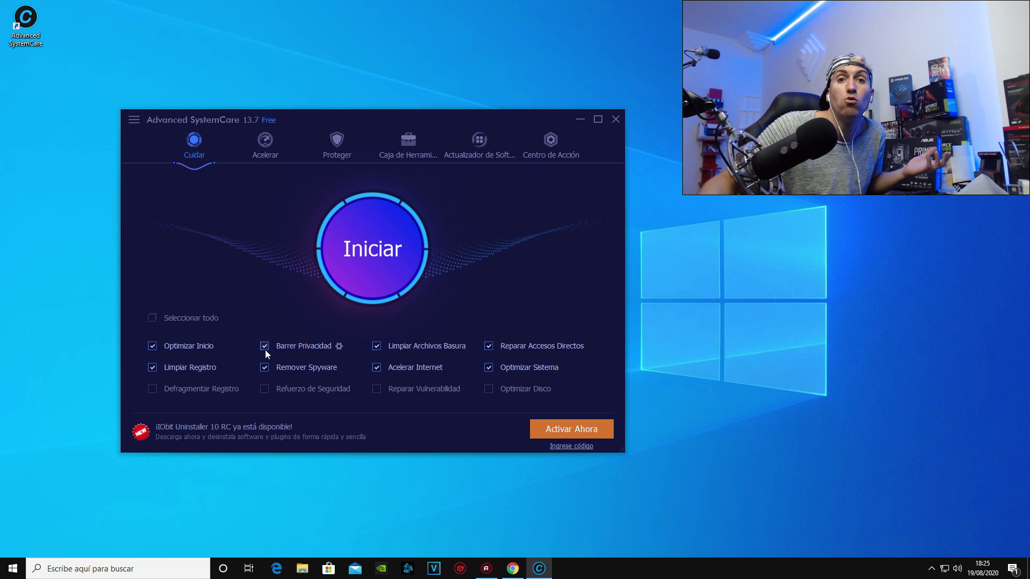
click(340, 347)
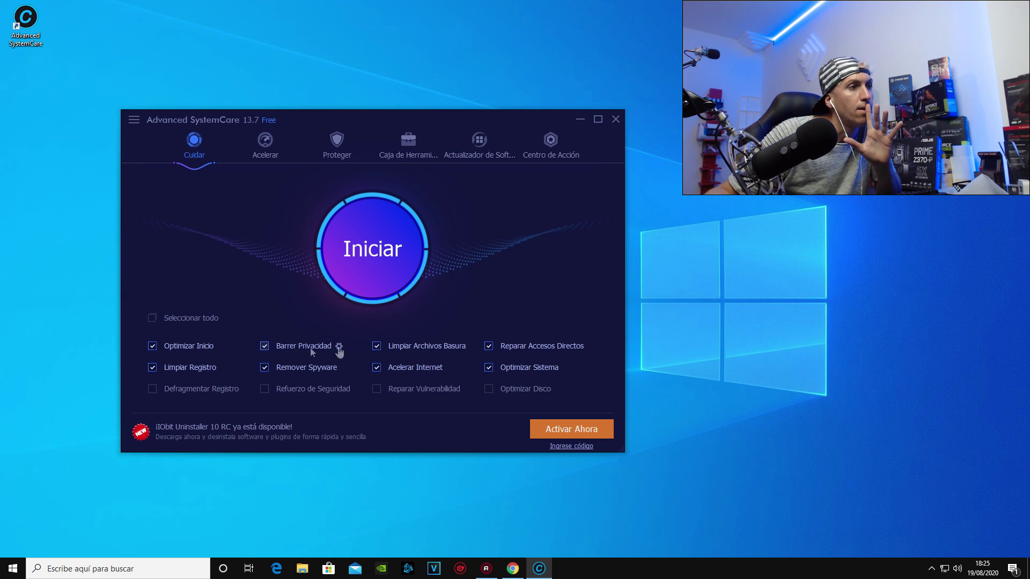
click(339, 348)
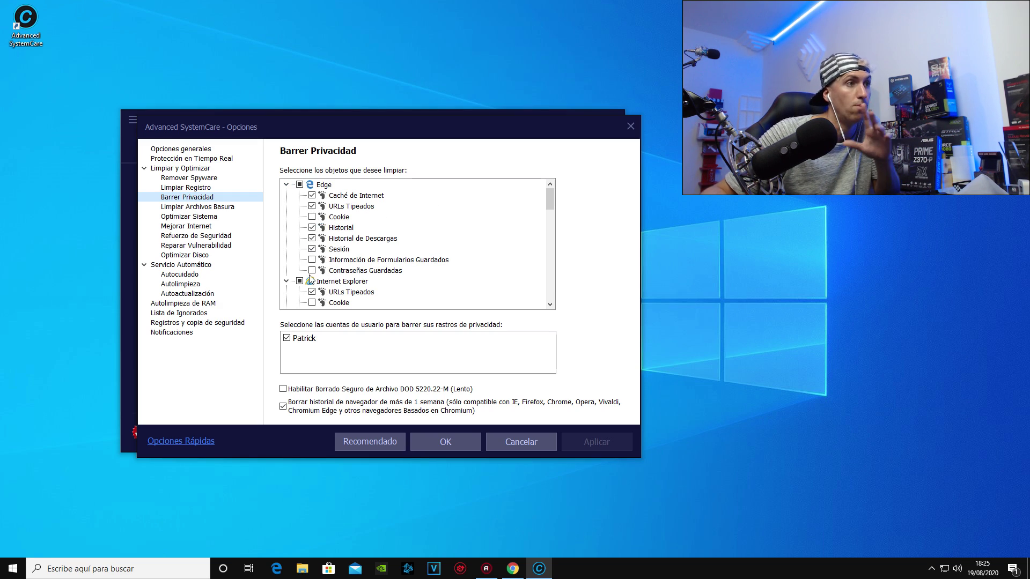
click(312, 217)
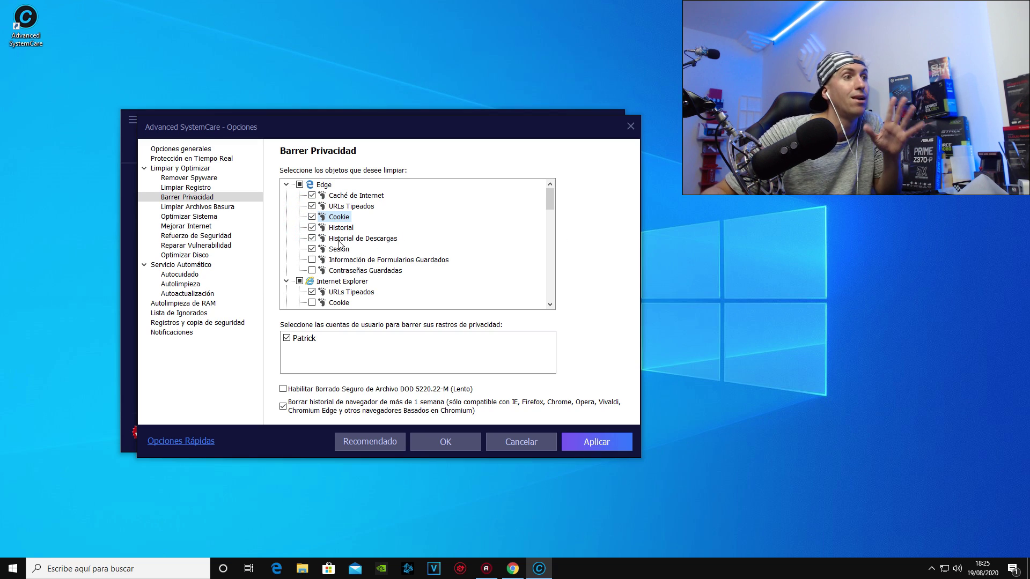
click(311, 271)
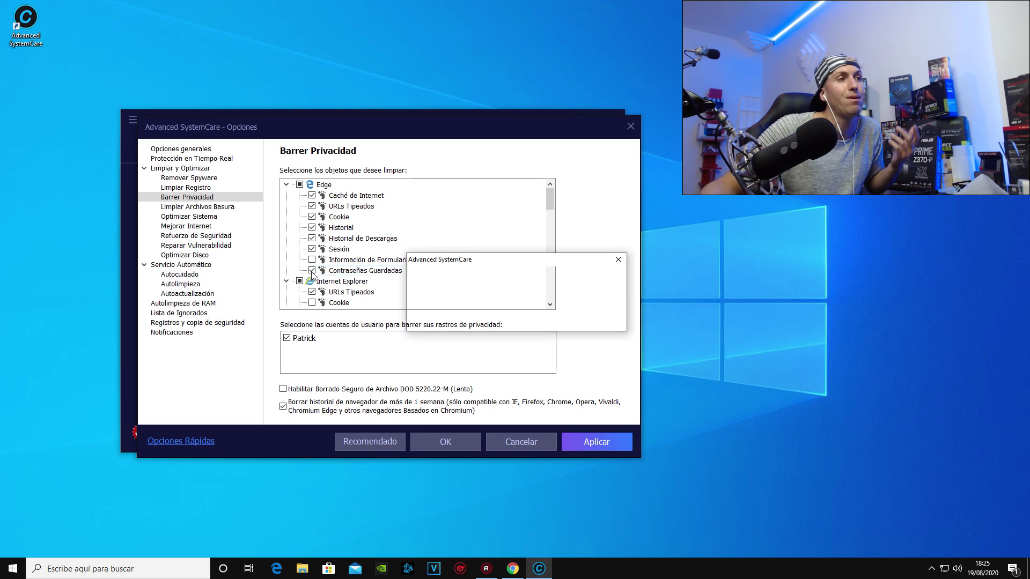
click(618, 260)
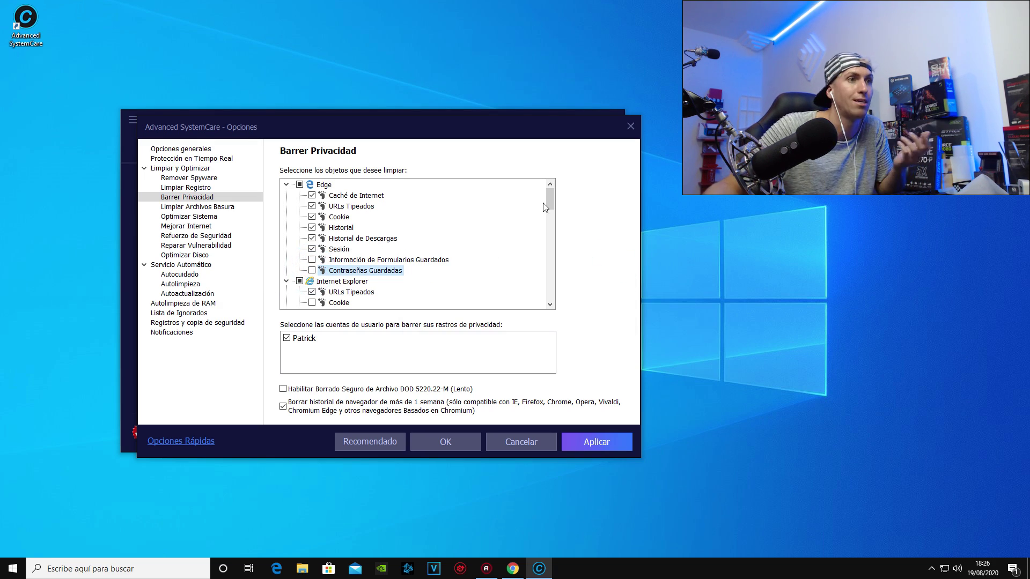
- Review the Google Chrome, Windows, Internet and Multimedia items in the Barrer Privacidad list and cancel the options
drag(551, 203, 551, 238)
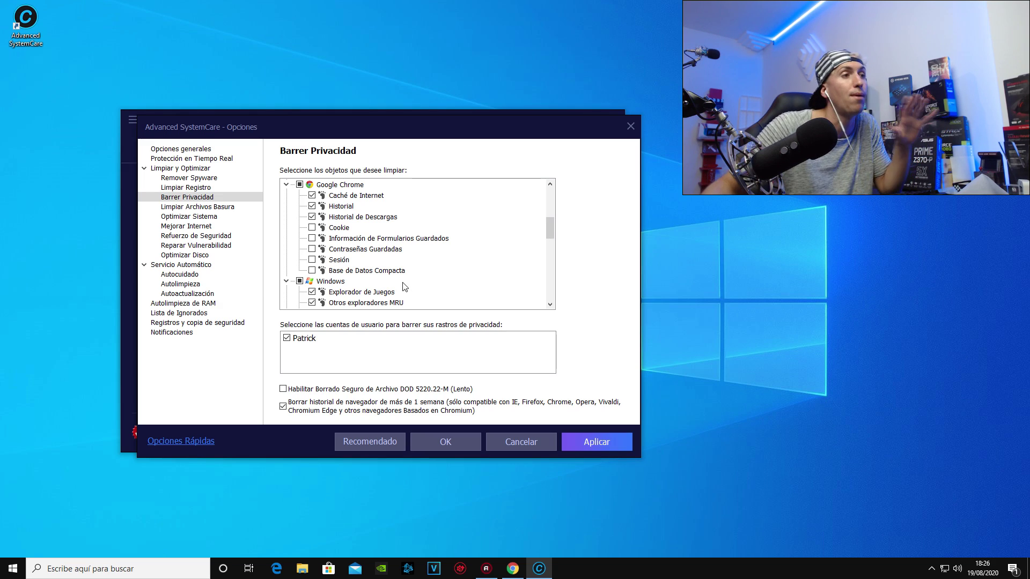
scroll(551, 220, down, 4)
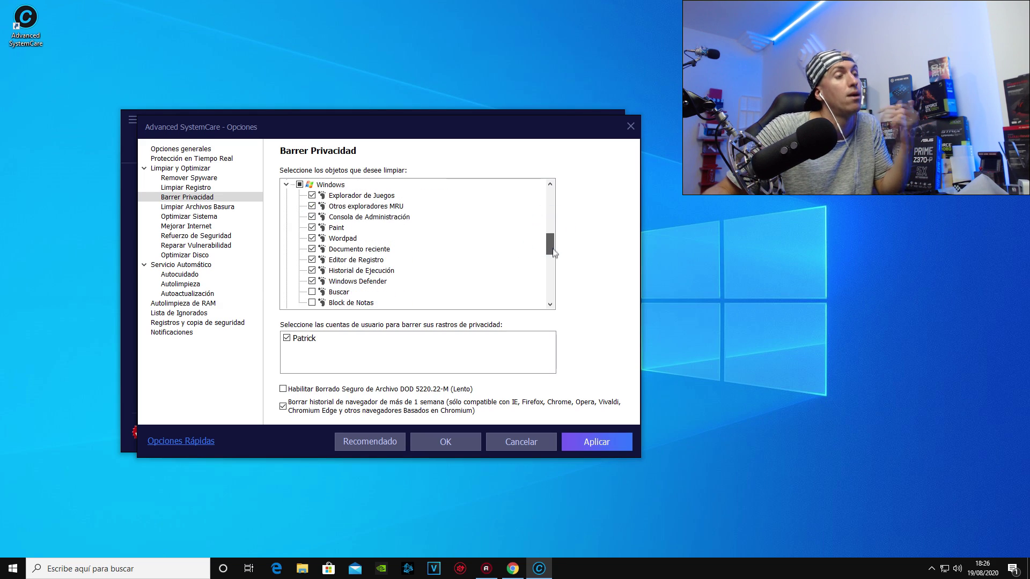
drag(555, 260, 559, 287)
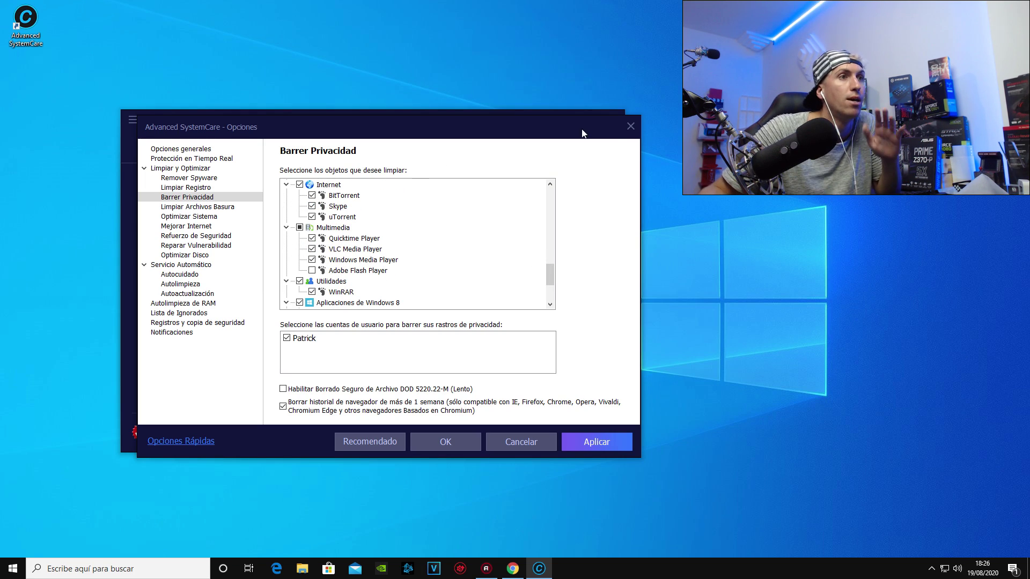
click(521, 443)
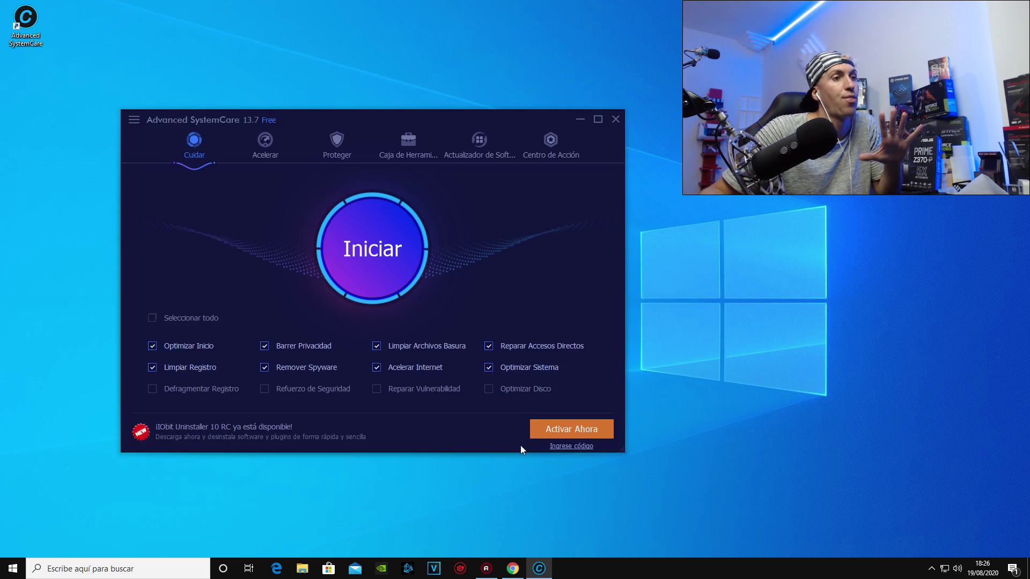
- Include Papelera de Reciclaje de Windows in the Limpiar Archivos Basura cleanup and apply the change
mouse_move(331, 353)
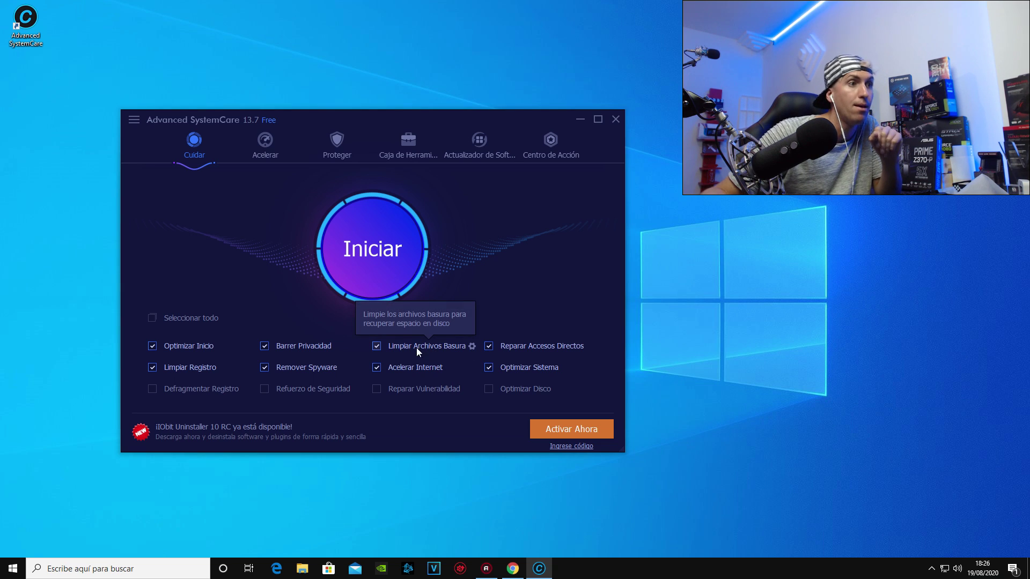
click(472, 348)
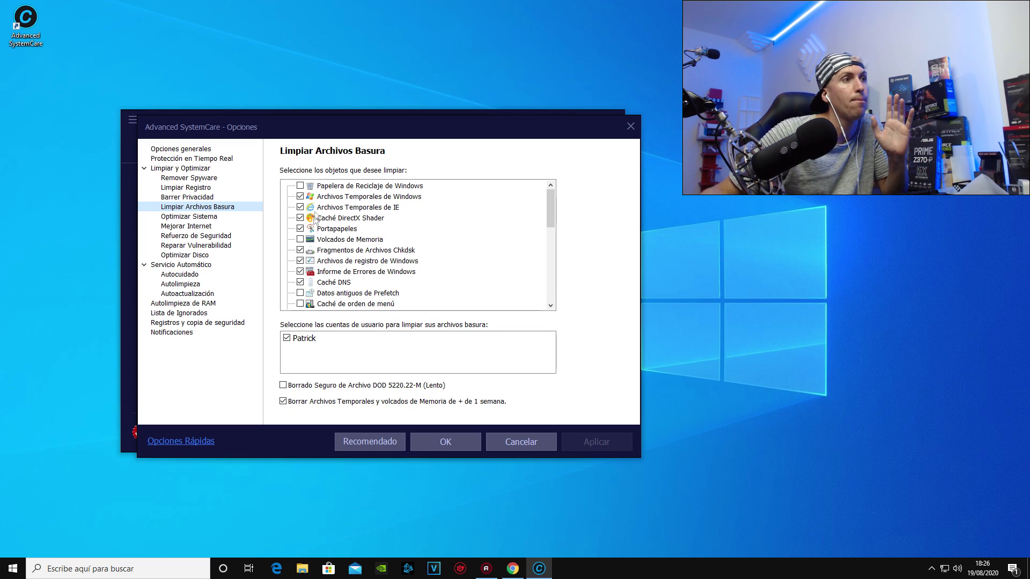
click(300, 186)
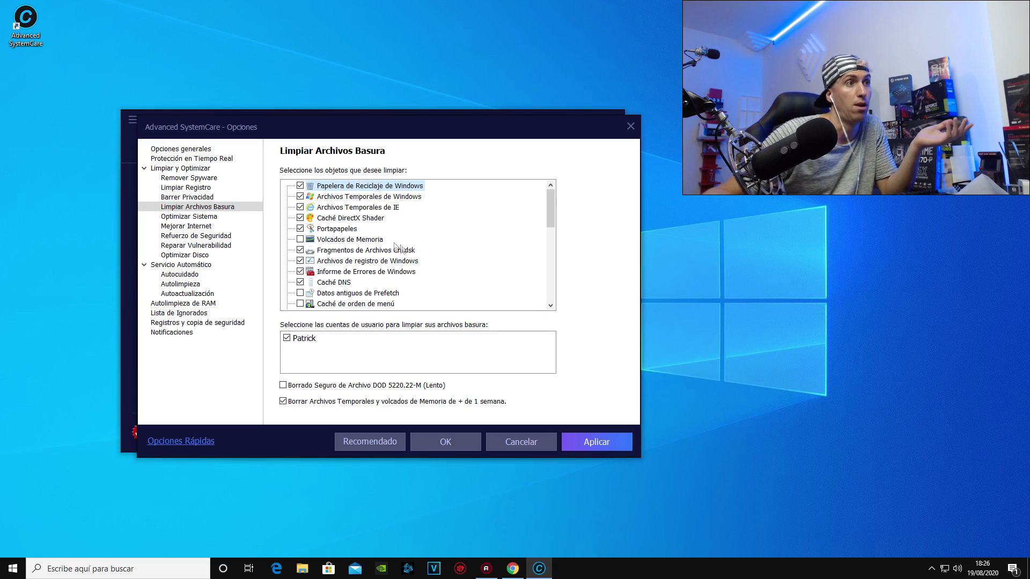
click(590, 448)
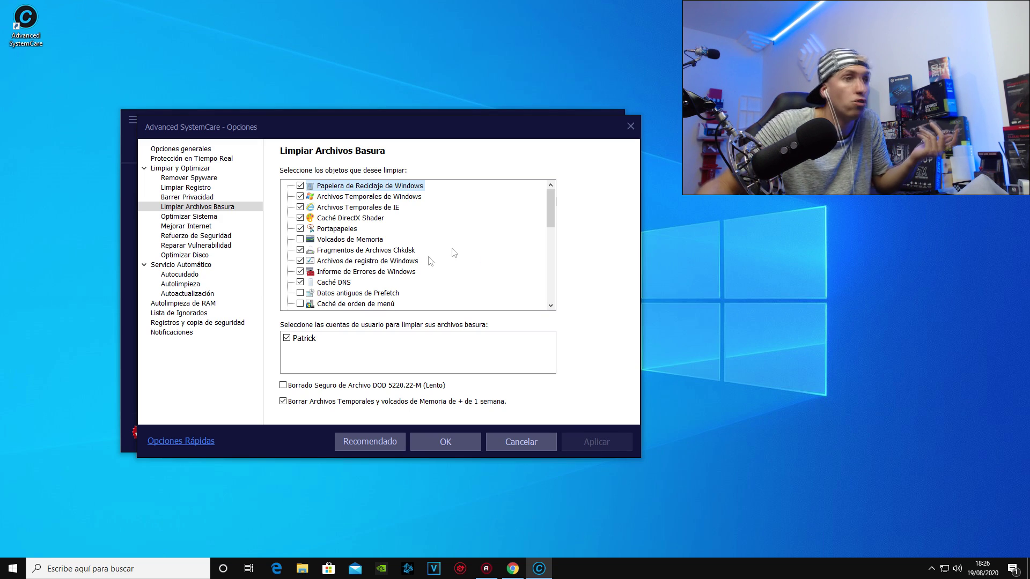
- Add Archivos temporales de instalación de software to the junk file cleanup, apply it and close the options
drag(550, 202, 544, 252)
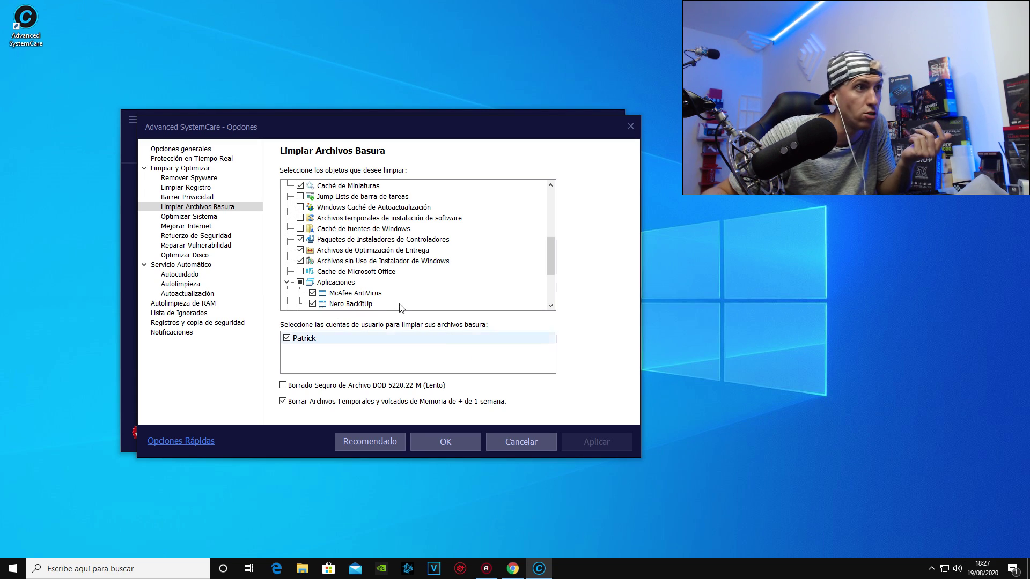
click(300, 218)
click(578, 443)
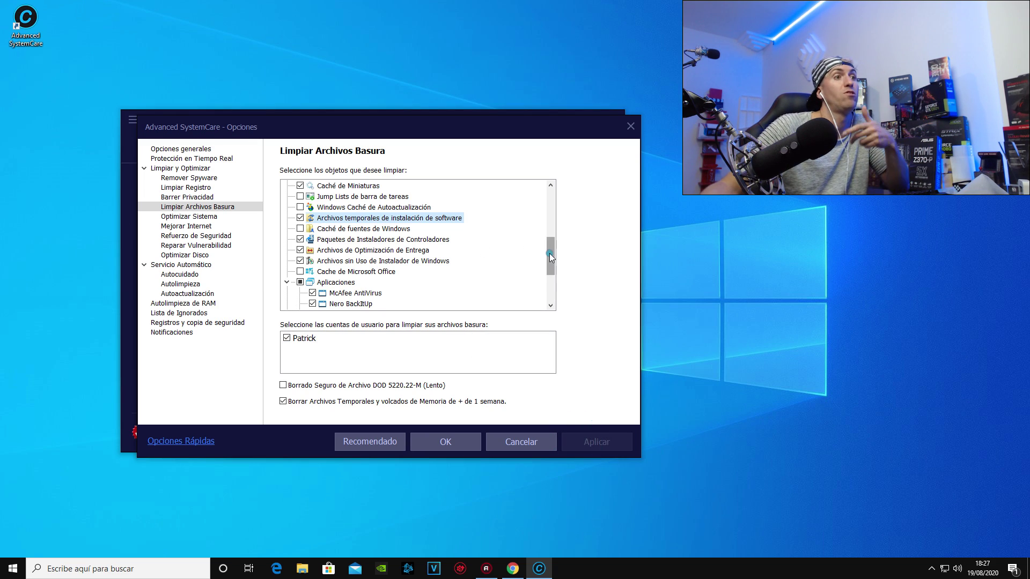
scroll(549, 253, up, 1)
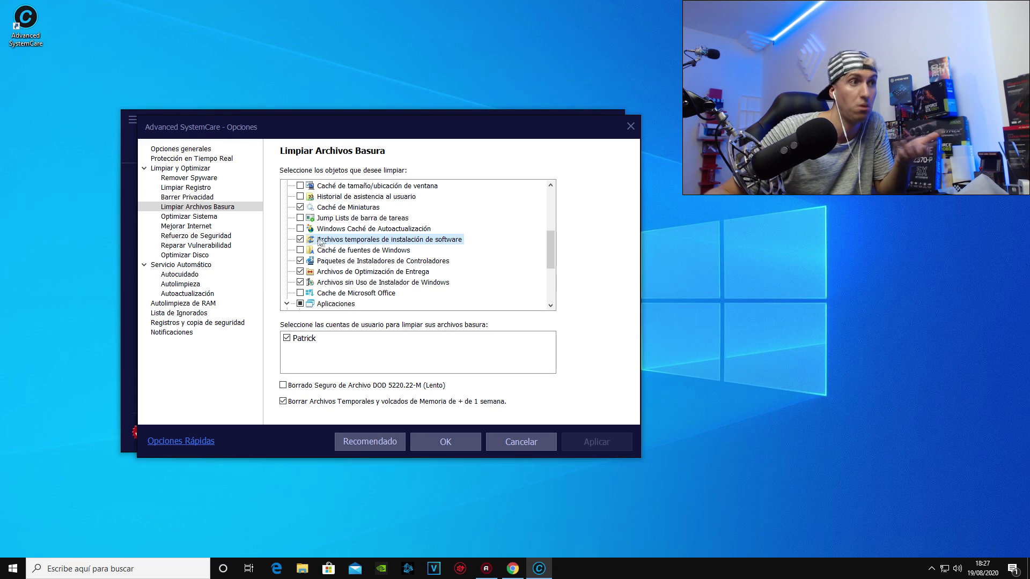
drag(549, 252, 553, 223)
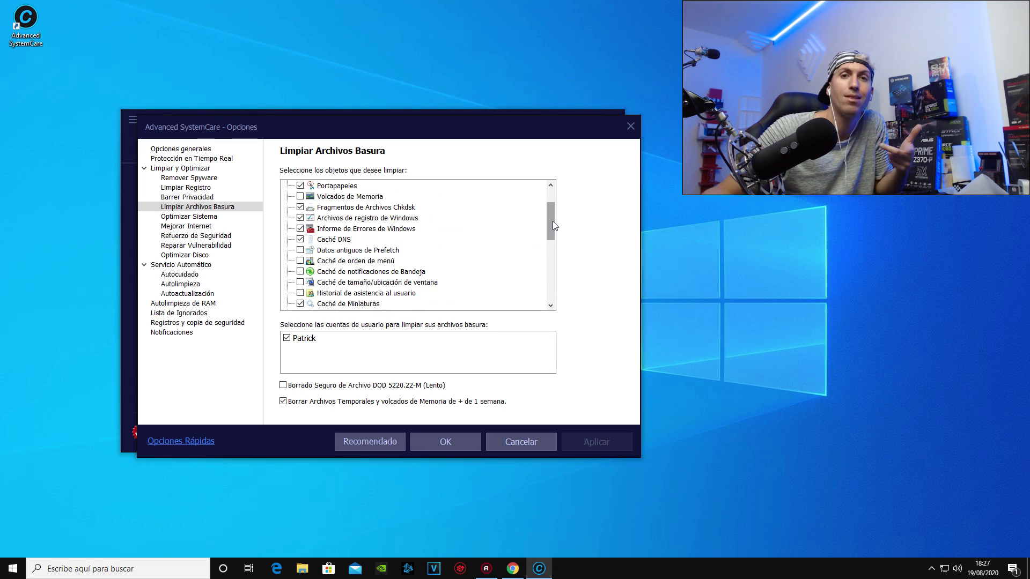
click(519, 446)
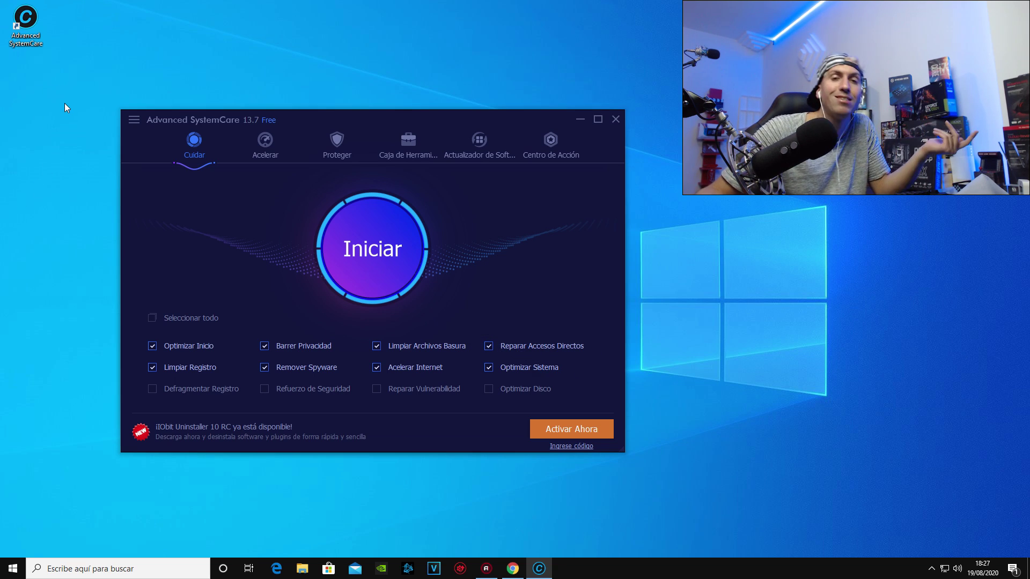
drag(78, 91, 24, 471)
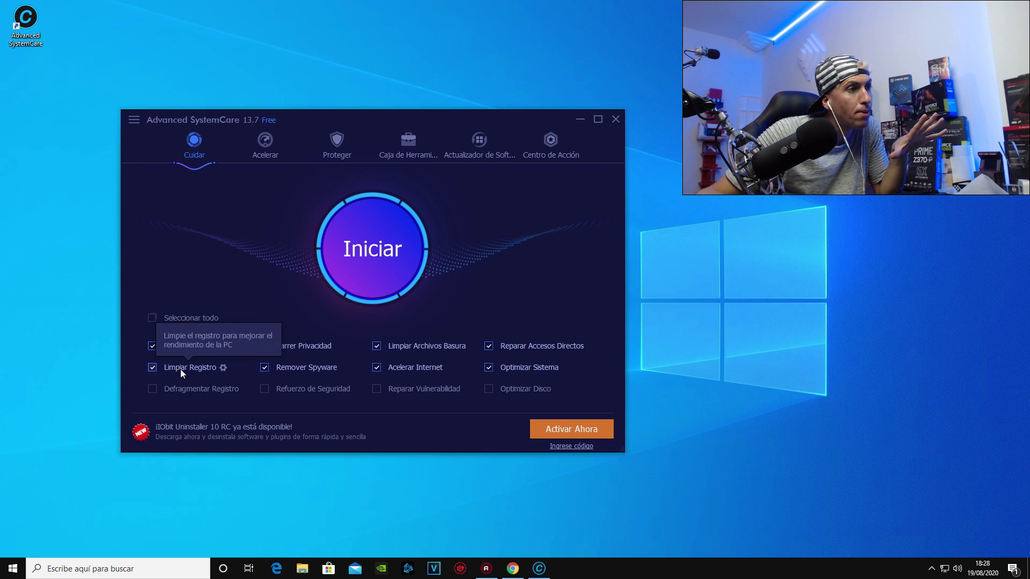
- Review all the objects analysed by Limpiar Registro and close the options without changes
click(223, 369)
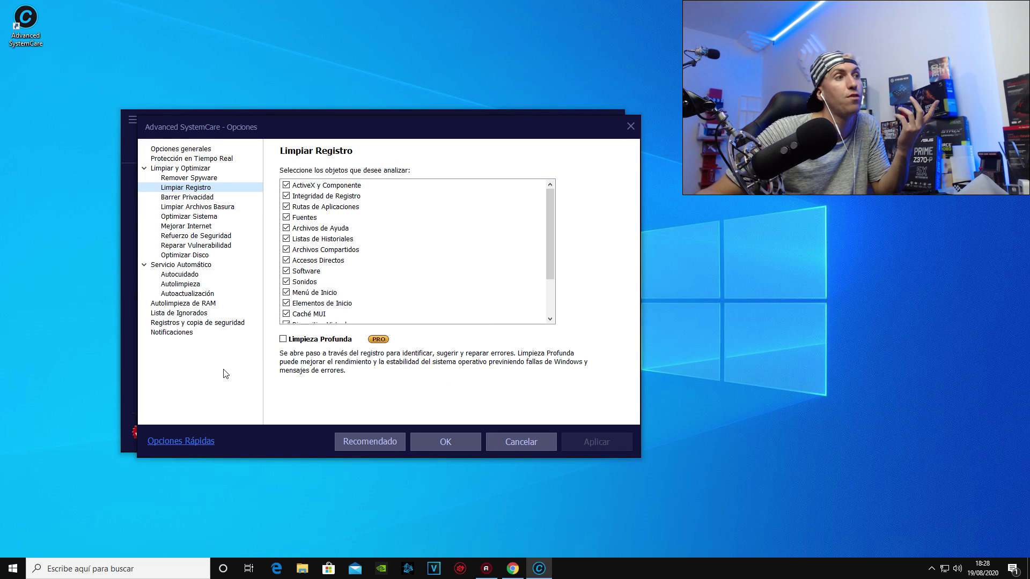
scroll(551, 253, down, 2)
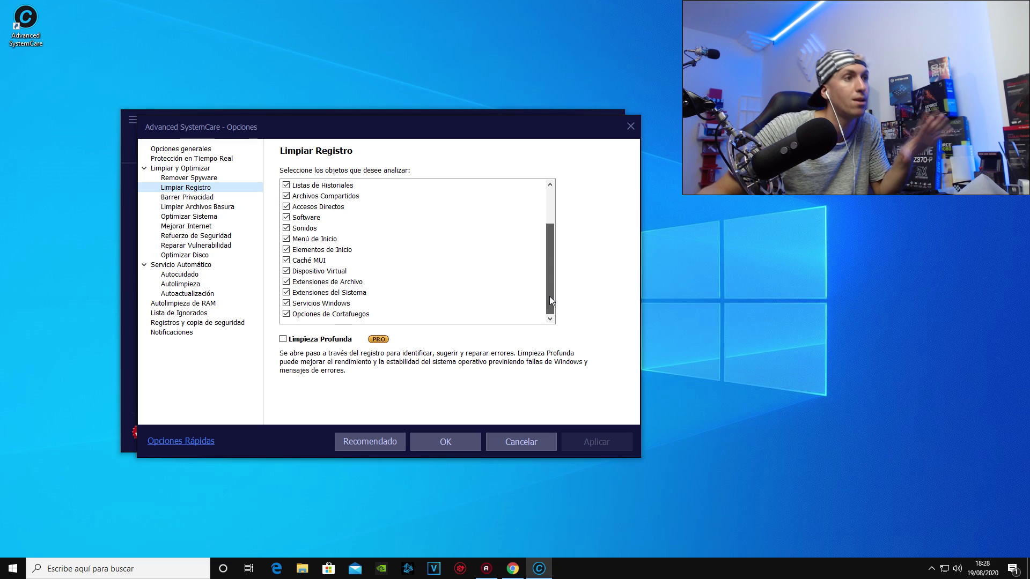
scroll(551, 300, up, 3)
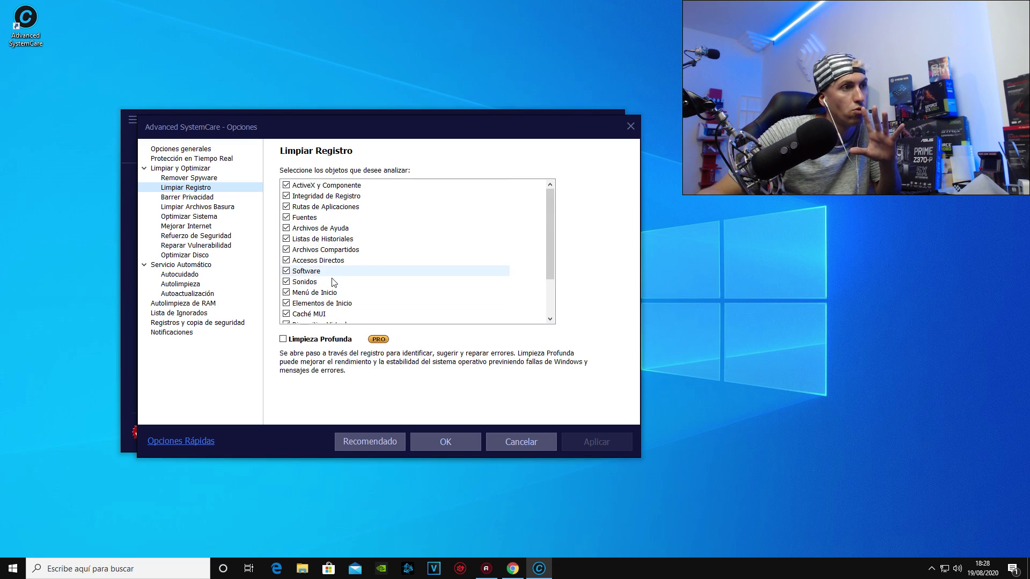
scroll(333, 283, down, 2)
scroll(330, 317, up, 2)
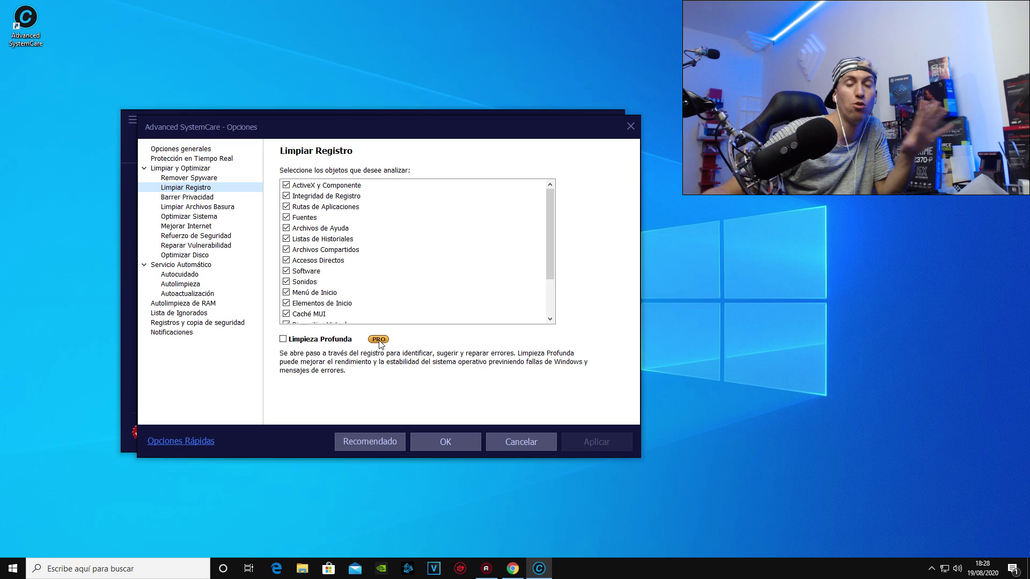
click(499, 441)
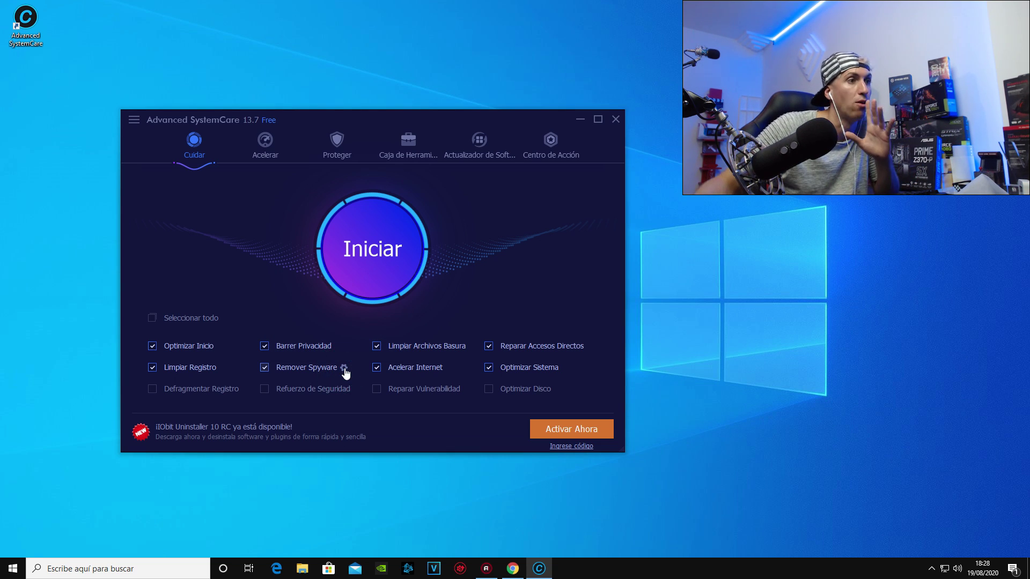
- Set the analysis priority in the Remover Spyware options to Alta
click(344, 368)
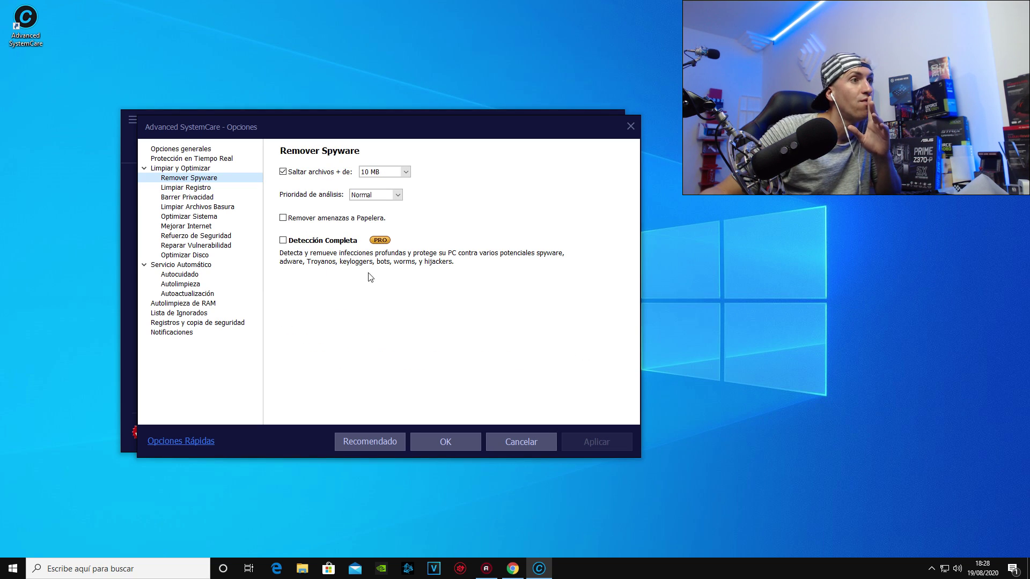
click(397, 196)
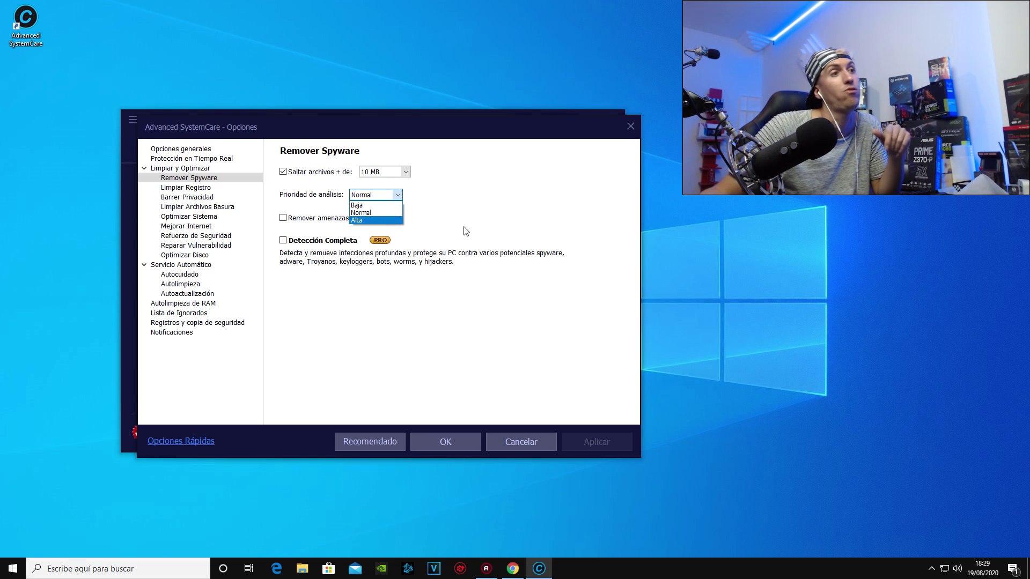
click(394, 220)
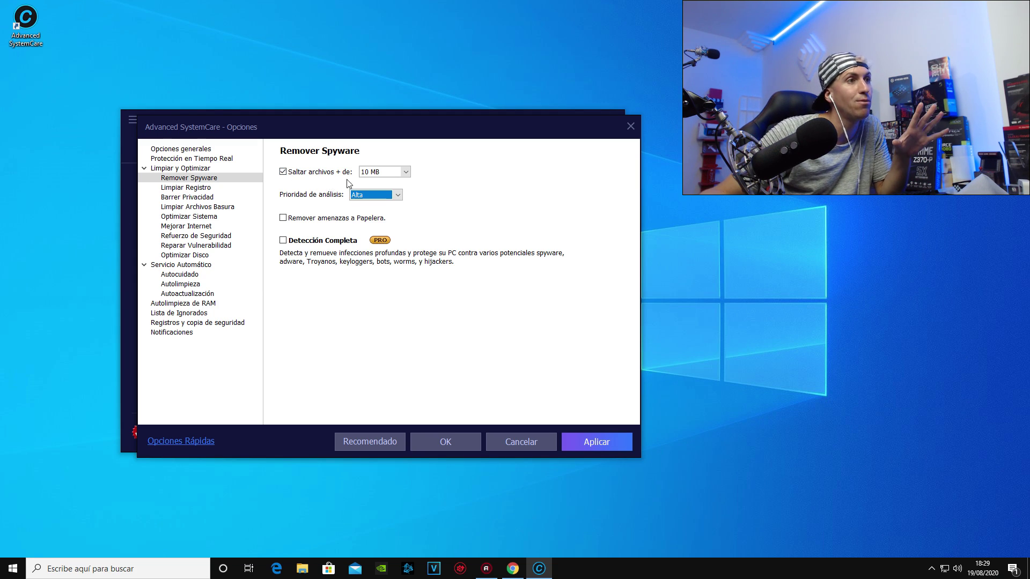
- Try 100 MB as the size limit for skipped files in Remover Spyware and return it to 10 MB
click(405, 172)
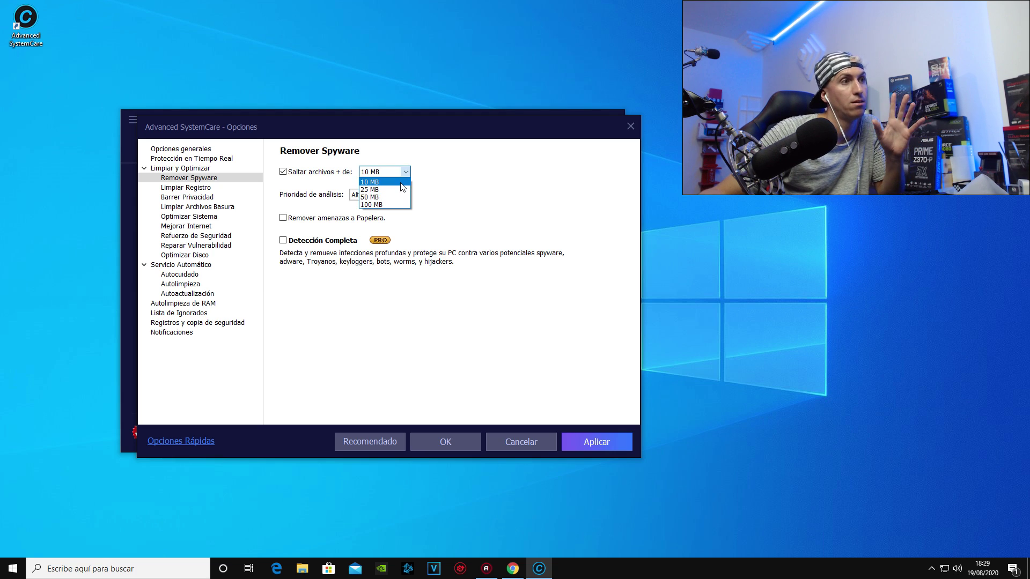
click(382, 182)
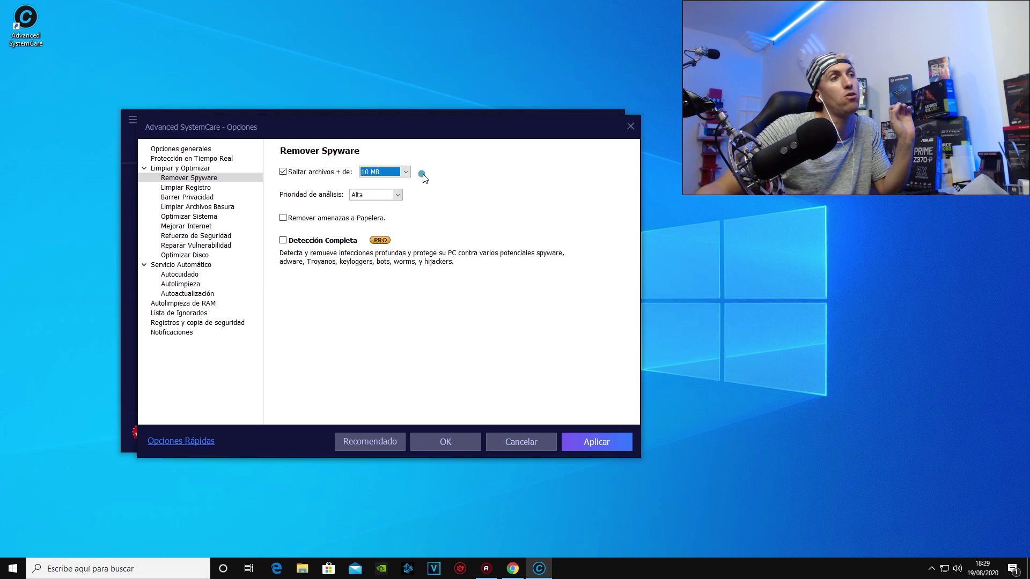
click(406, 171)
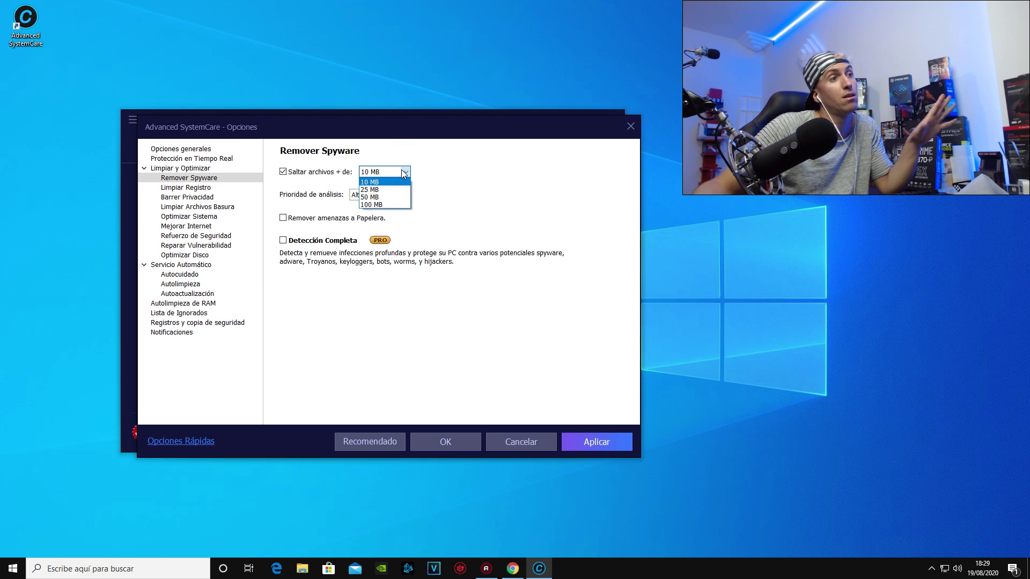
click(383, 205)
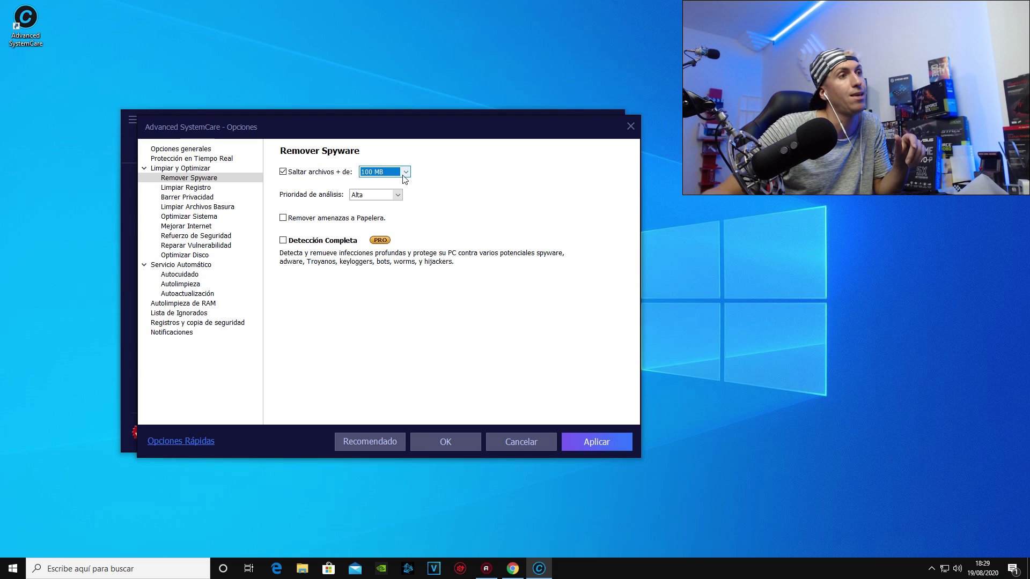
click(402, 176)
click(382, 187)
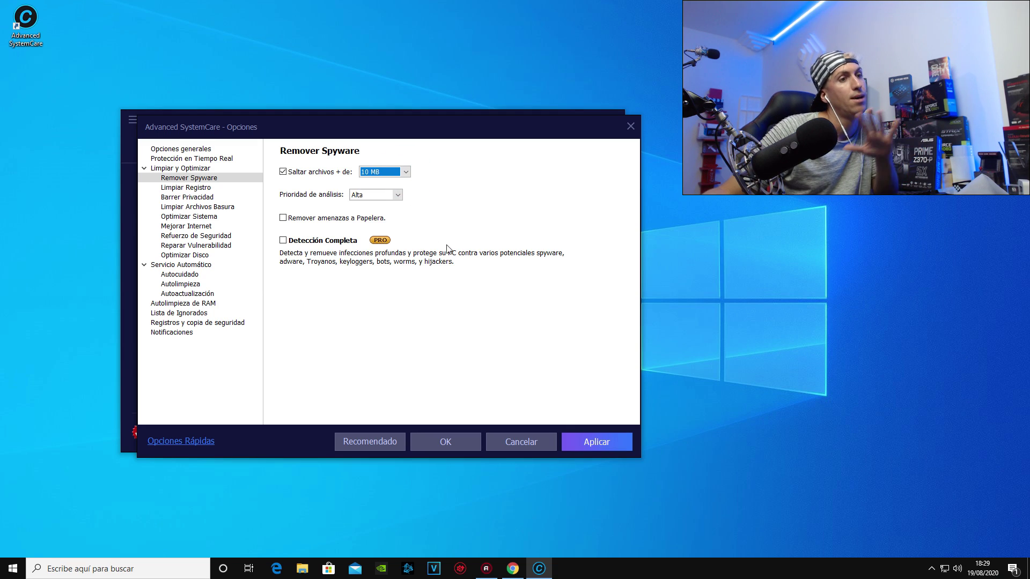
- Apply the Remover Spyware settings and close the options
click(572, 439)
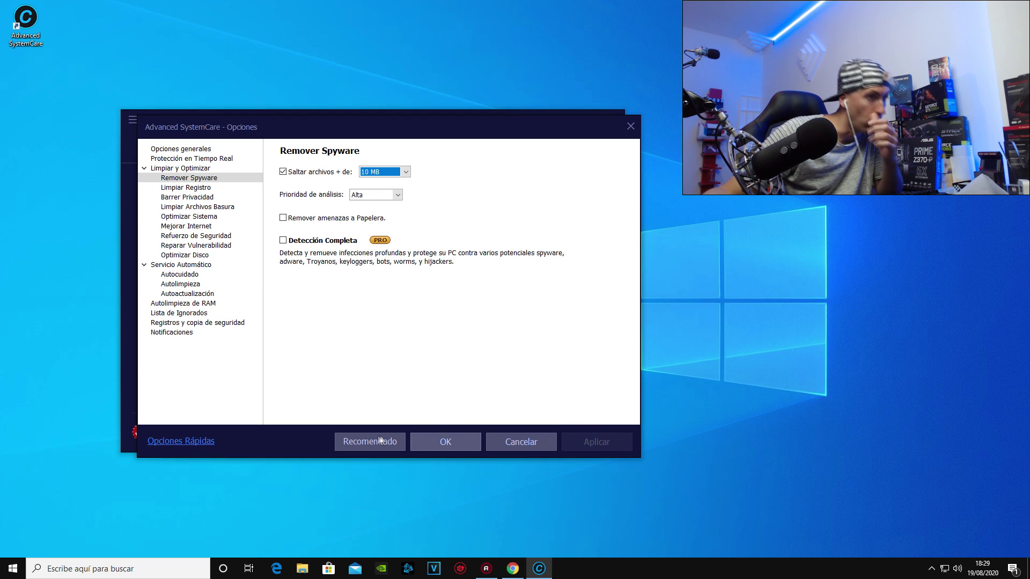
click(457, 441)
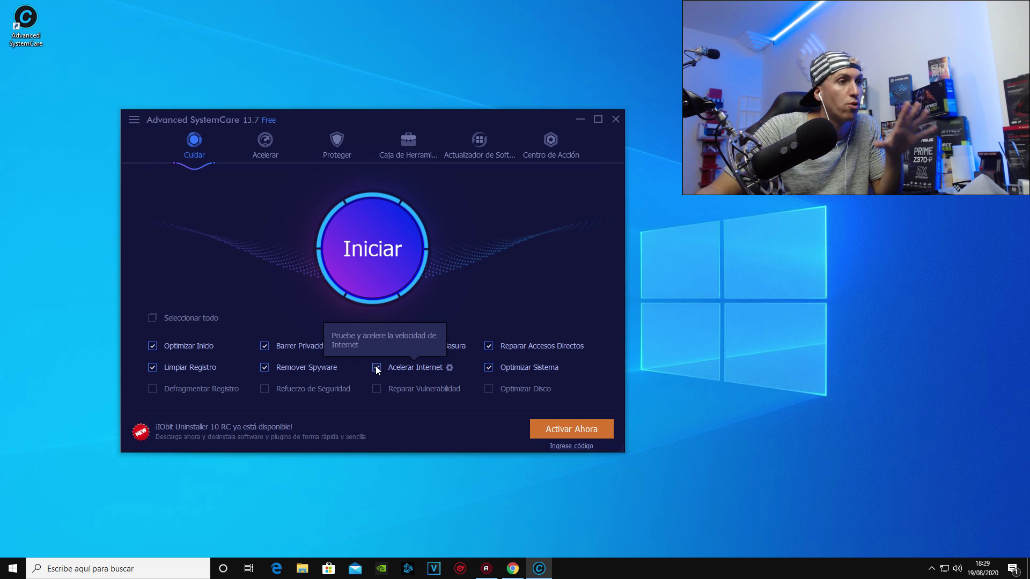
- Create a Windows system restore point for the protected system drive, using a person's name as its description
click(450, 369)
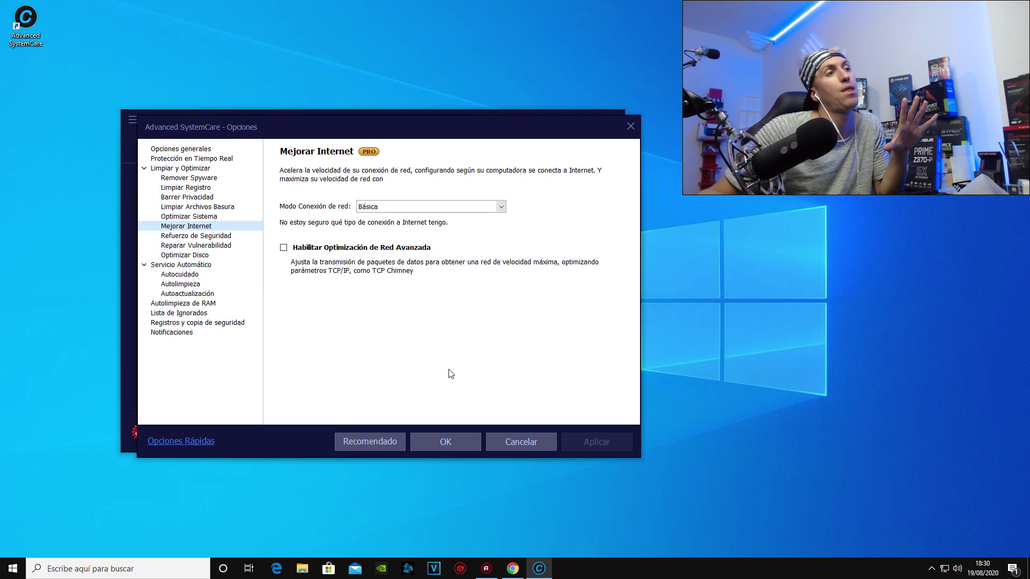
click(76, 570)
text(CREA)
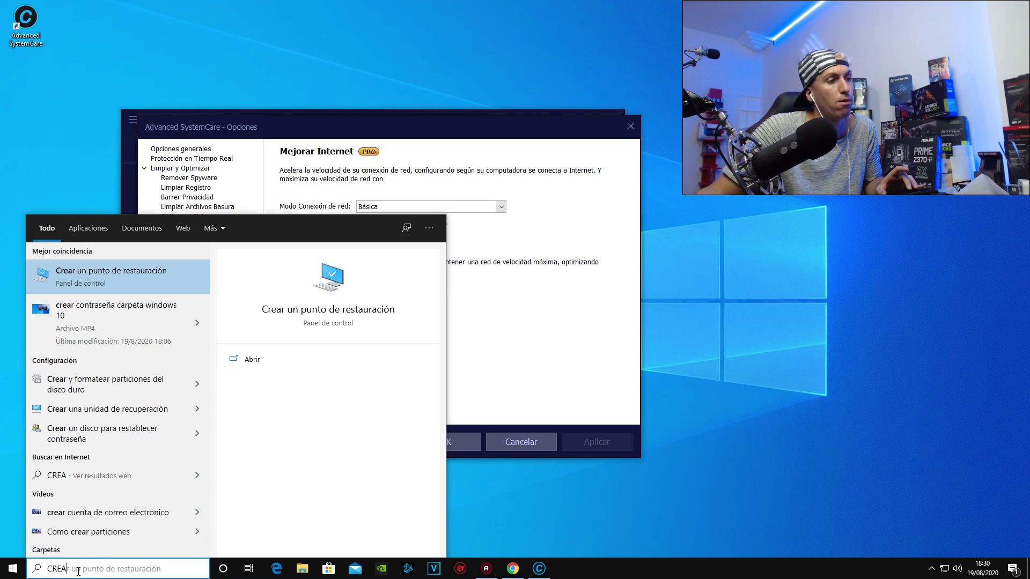
text(R)
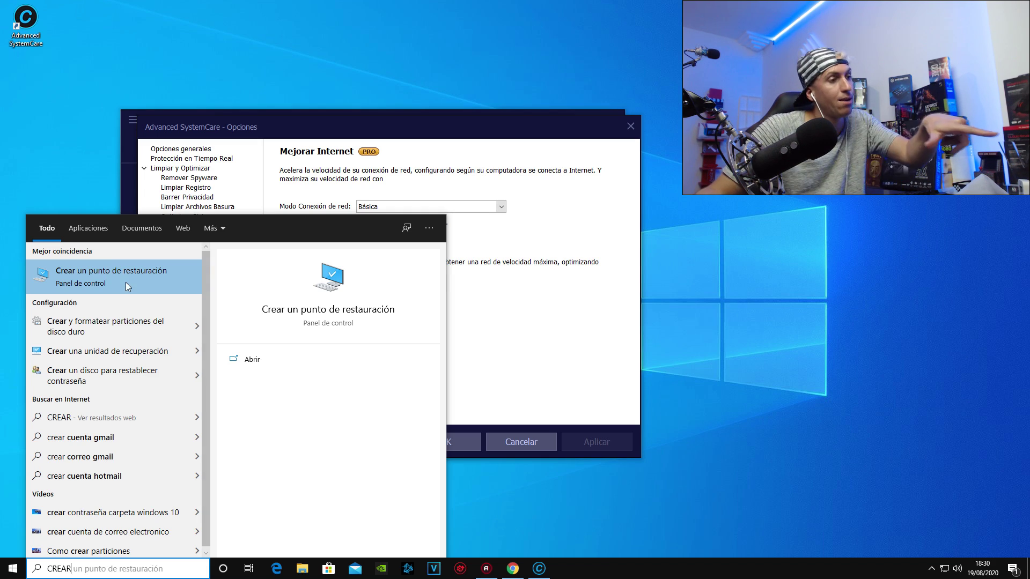
click(110, 278)
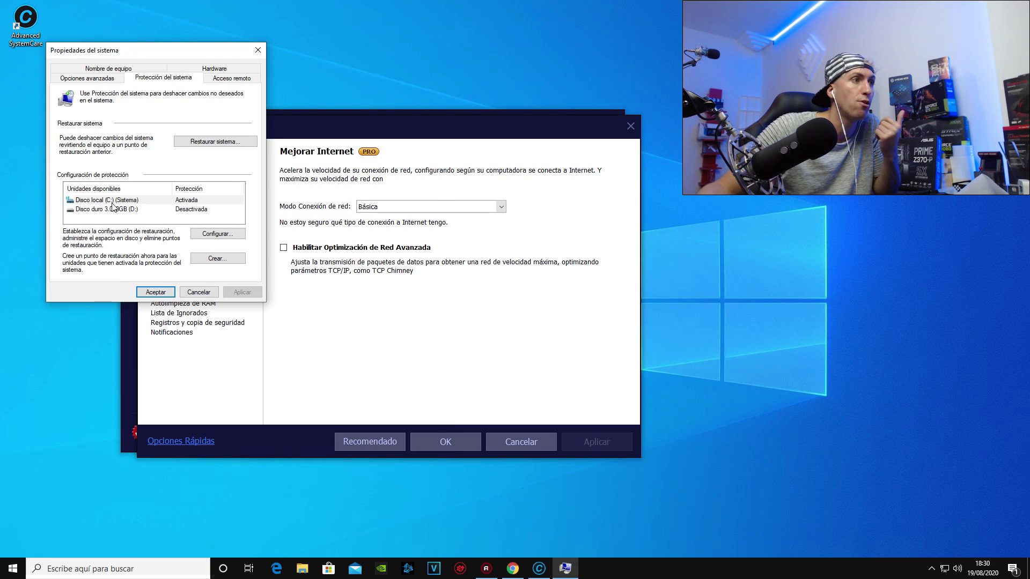
click(216, 260)
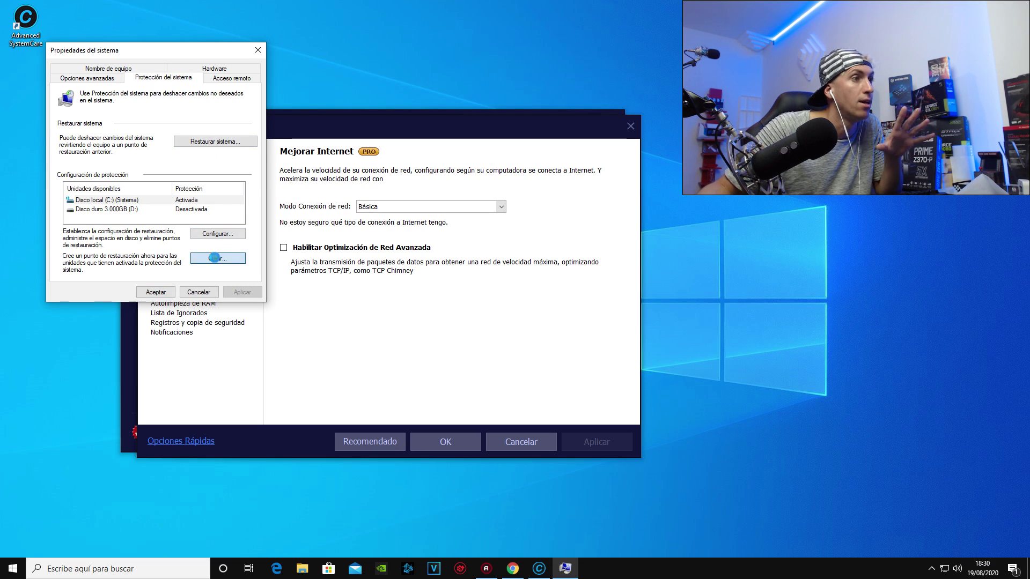
click(125, 138)
text(PATRICK)
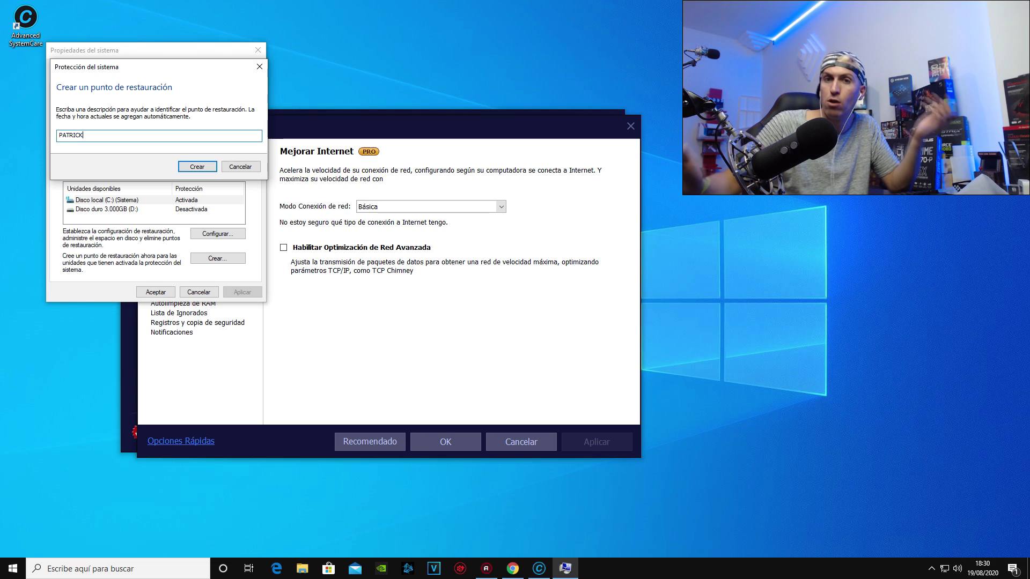
click(196, 166)
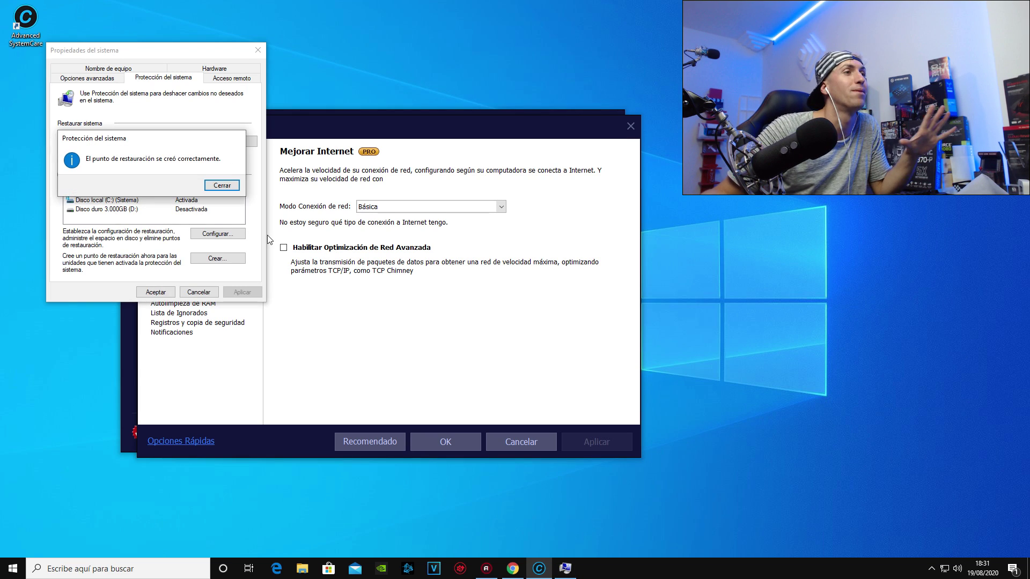
click(222, 185)
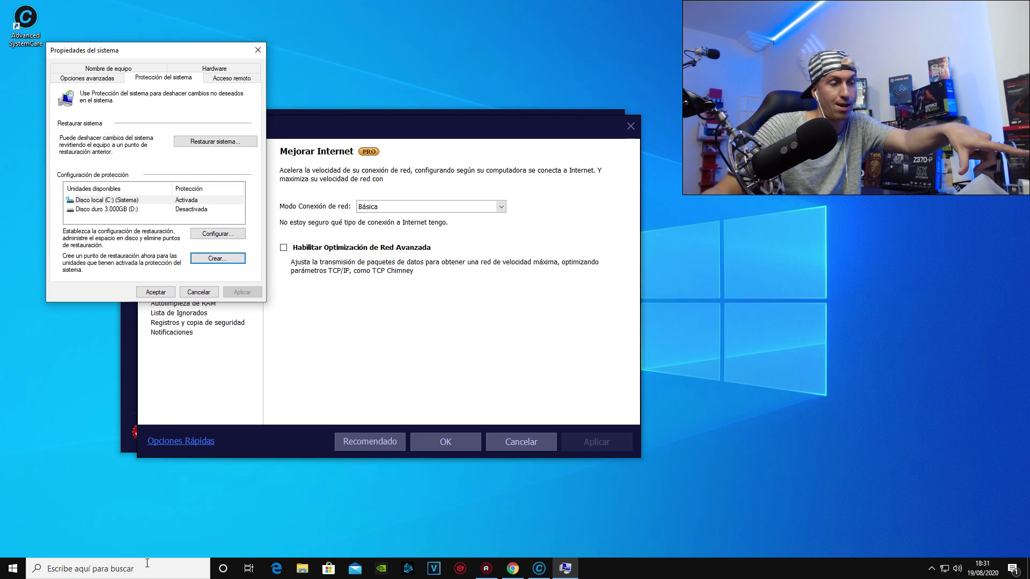
- Check the restore points offered by System Restore without restoring, and close the Mejorar Internet options without changes
click(214, 144)
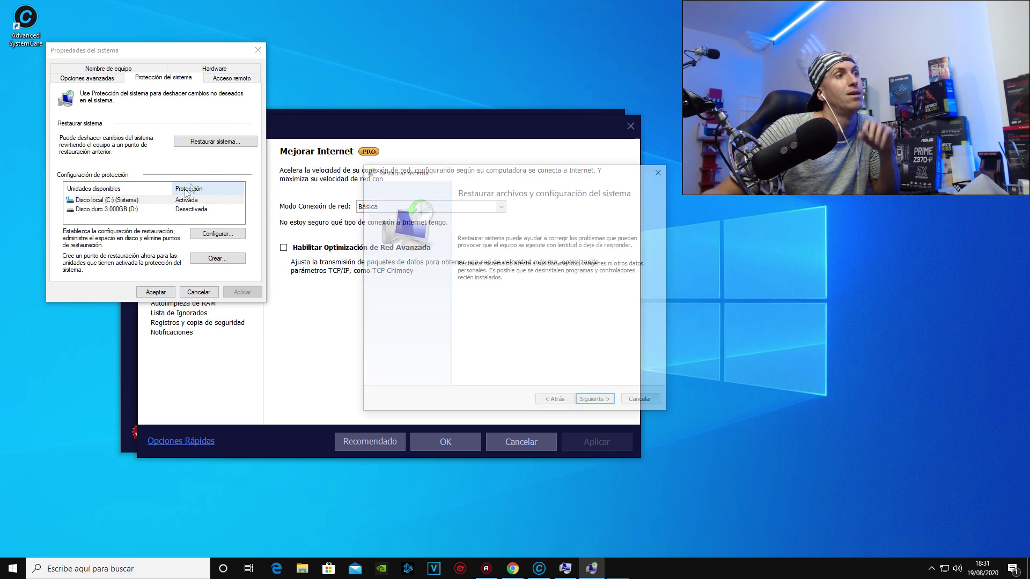
click(592, 399)
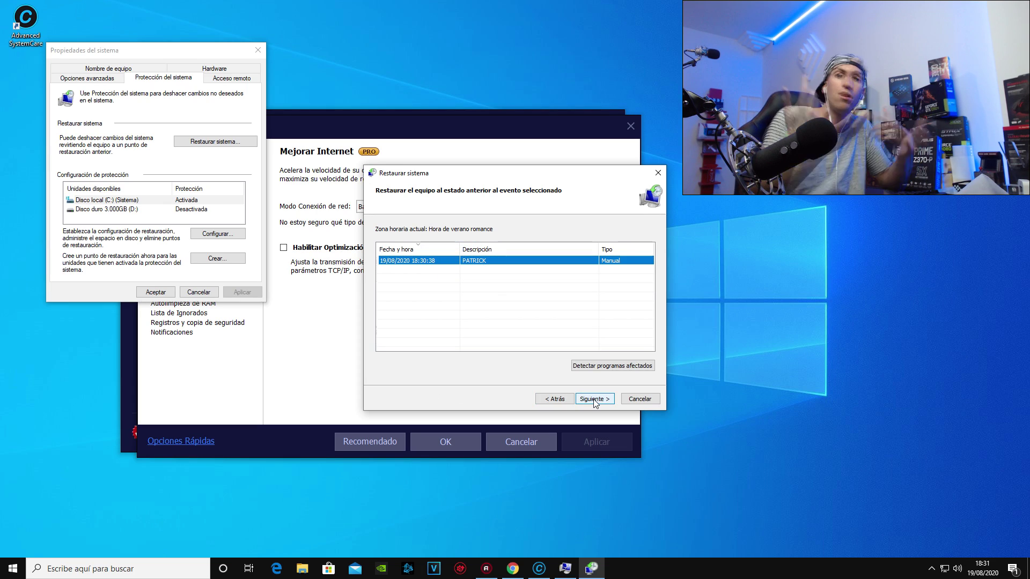
click(640, 401)
click(255, 52)
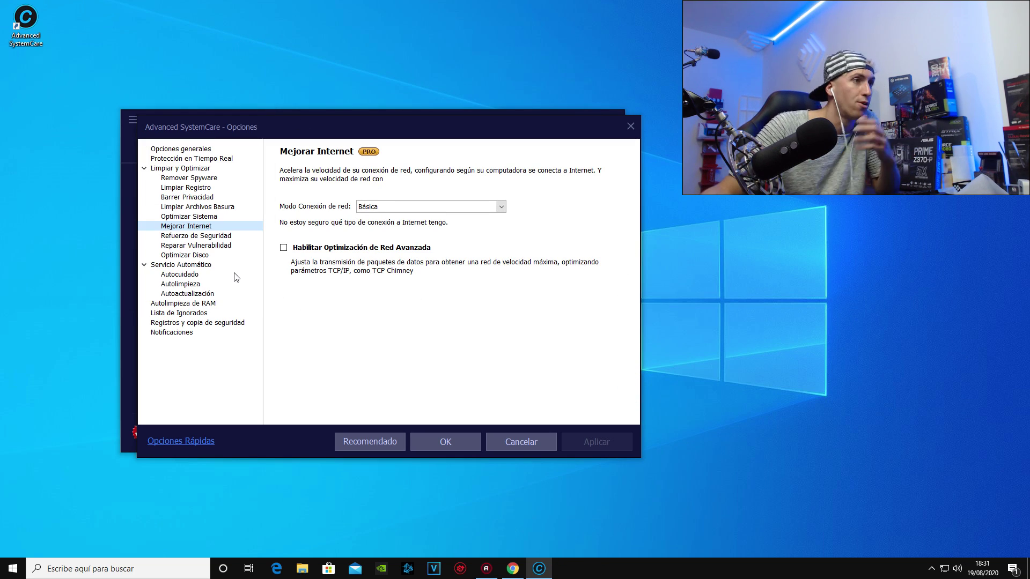
click(523, 446)
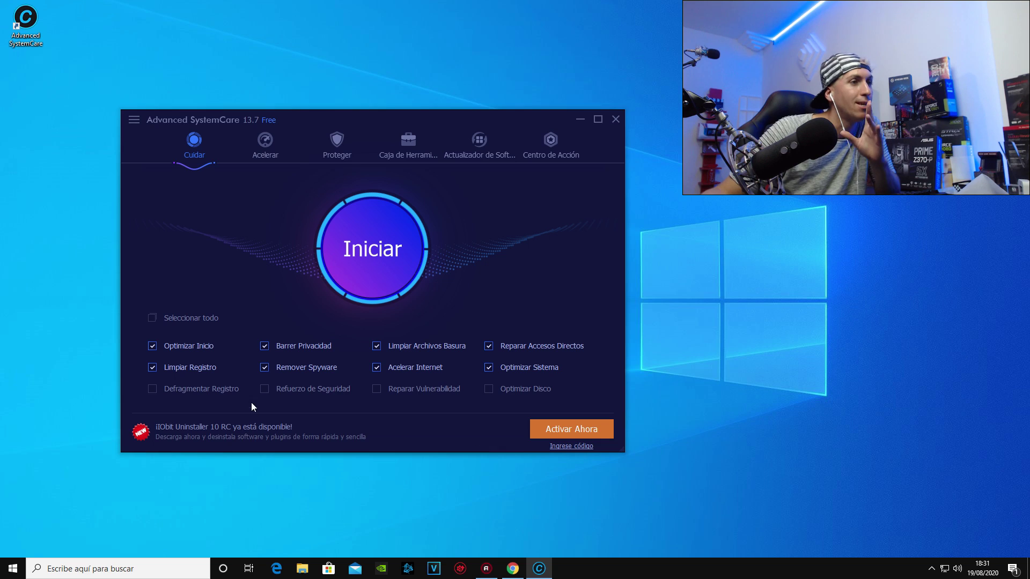
- Try to set the network connection mode in the Acelerar Internet options to Inalámbrica, and close the options without changes
click(375, 368)
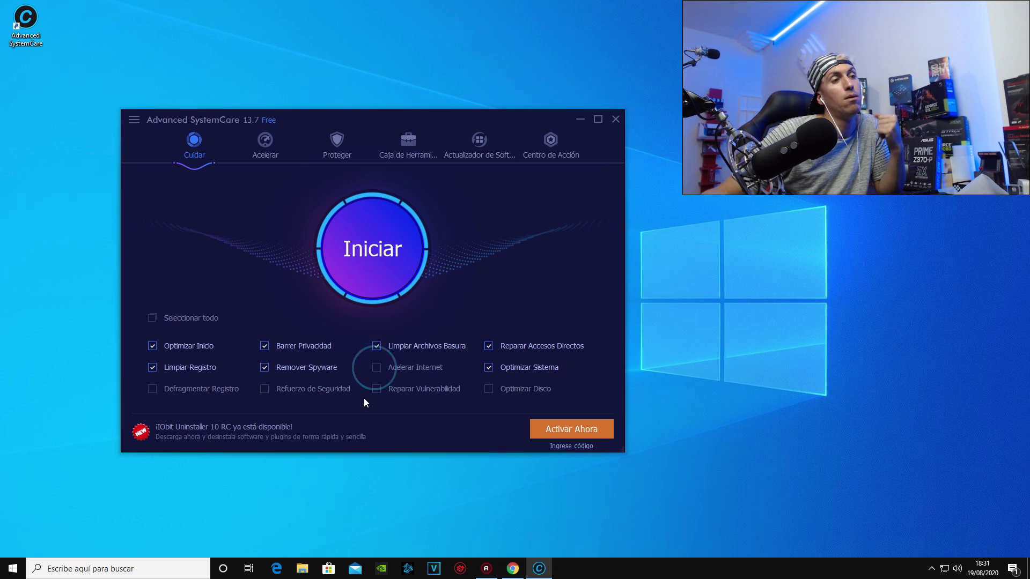
click(376, 368)
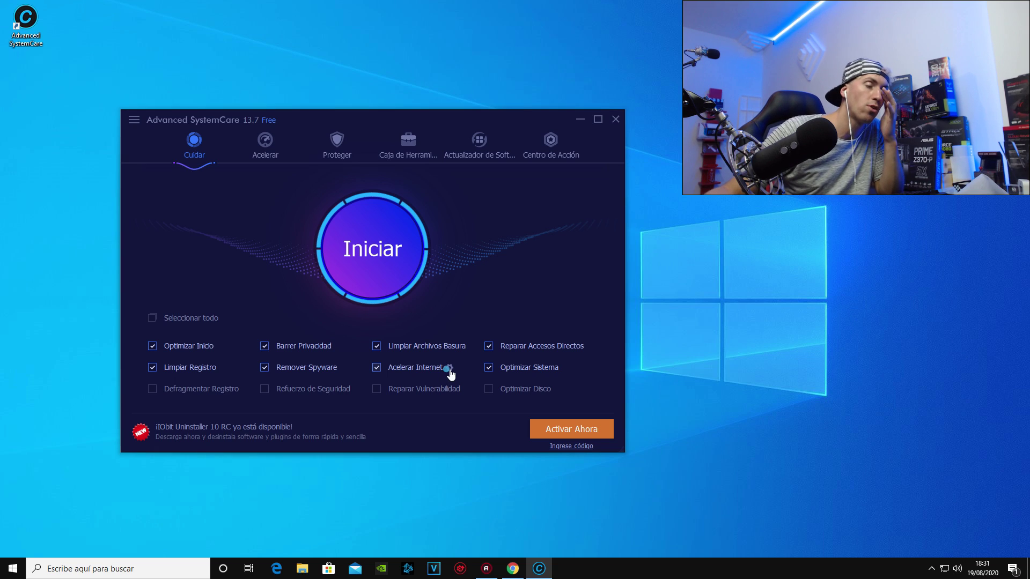
click(448, 369)
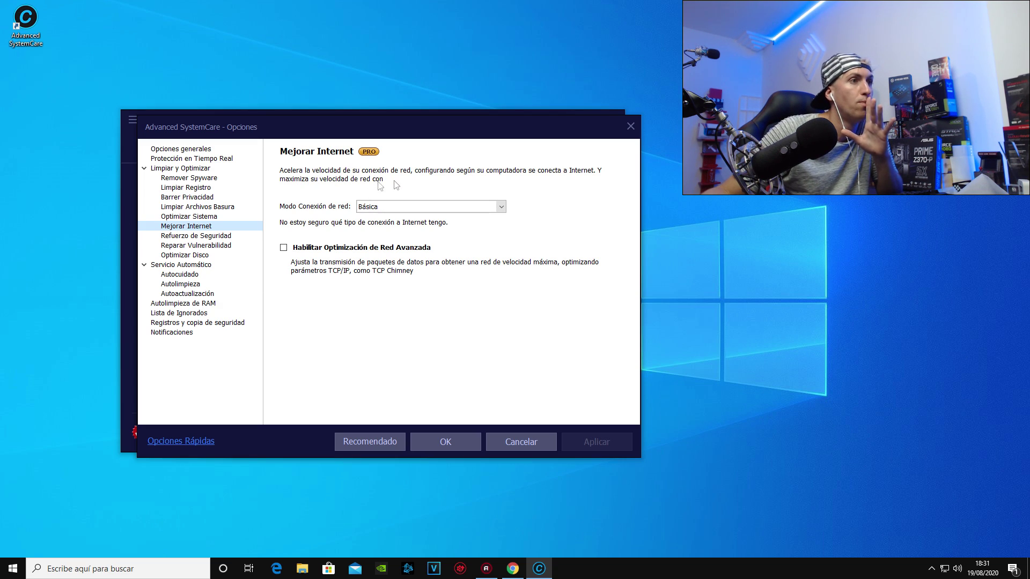
click(502, 207)
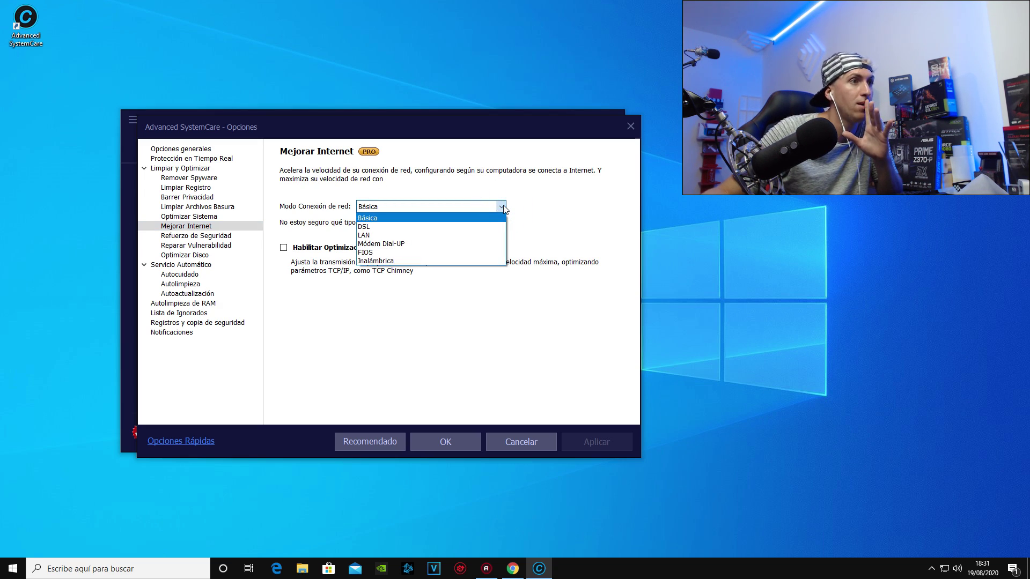
click(554, 207)
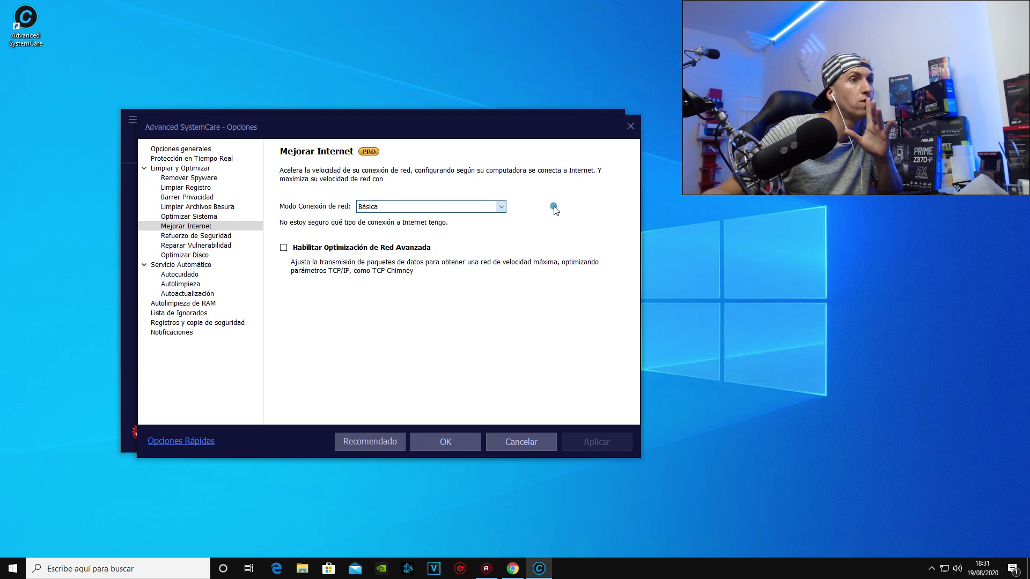
click(501, 208)
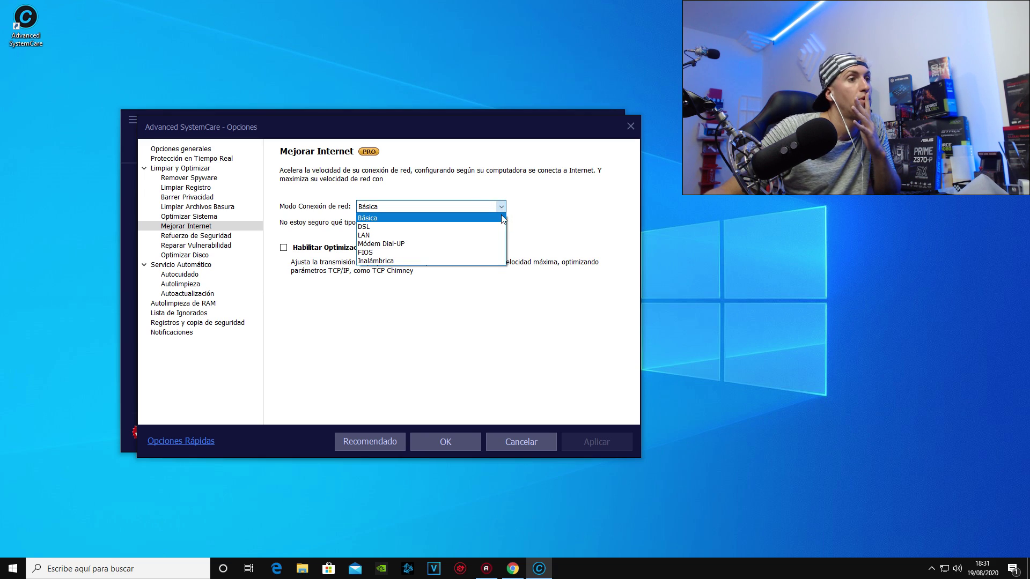
click(466, 261)
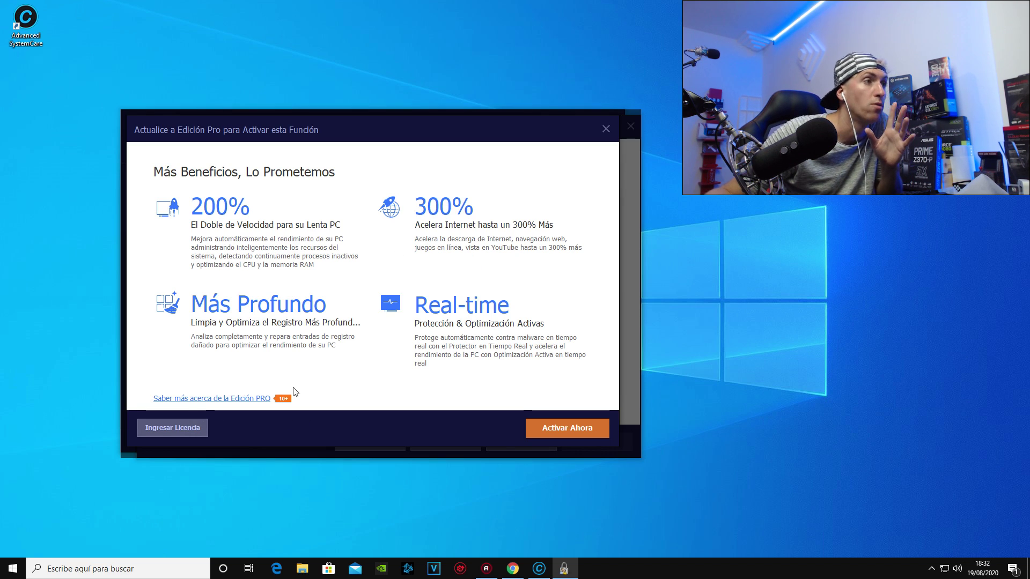
click(605, 128)
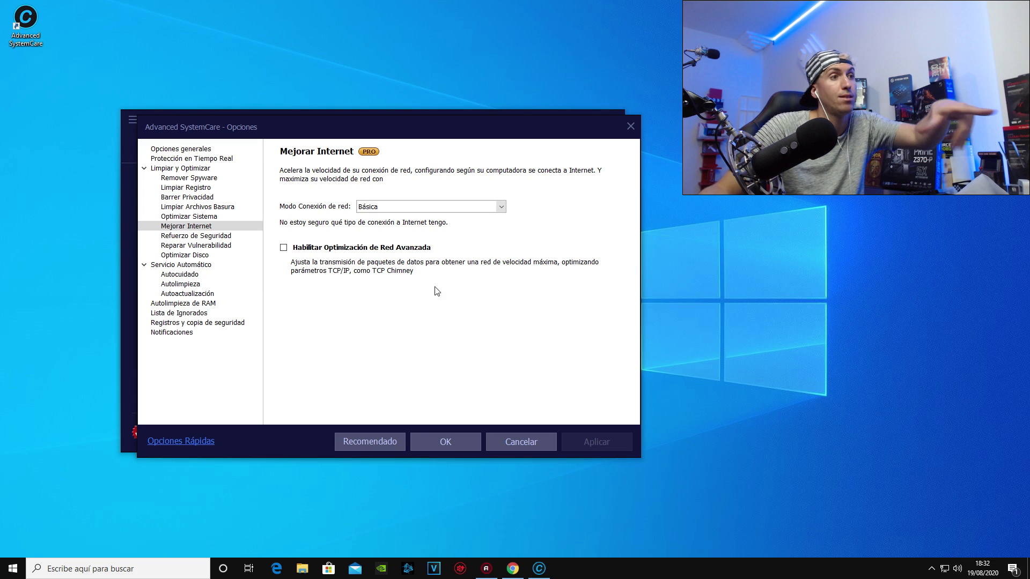
click(518, 441)
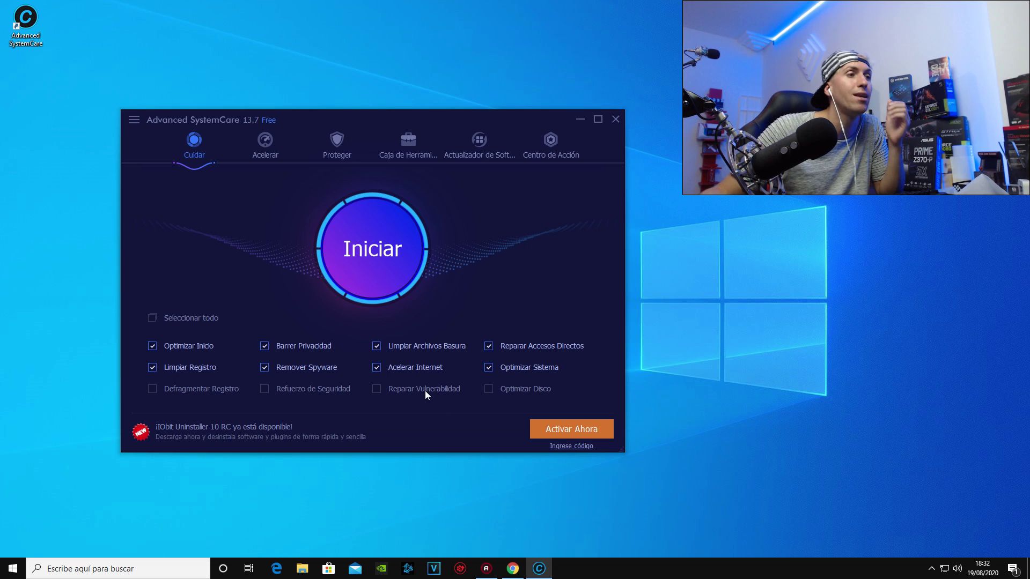
- Exclude Acelerar Internet from the Cuidar modules selected for the scan
mouse_move(398, 371)
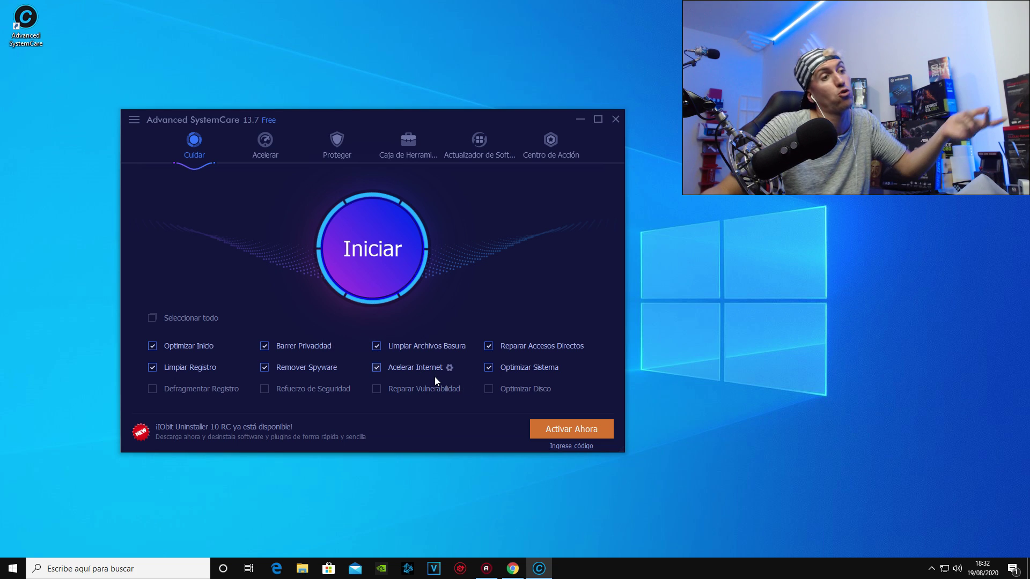
mouse_move(432, 377)
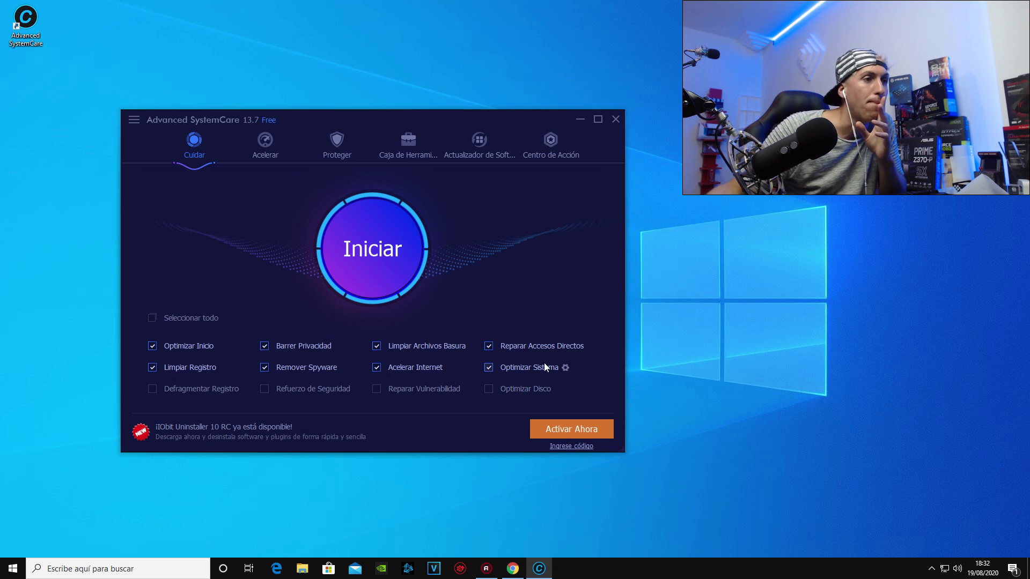
click(377, 368)
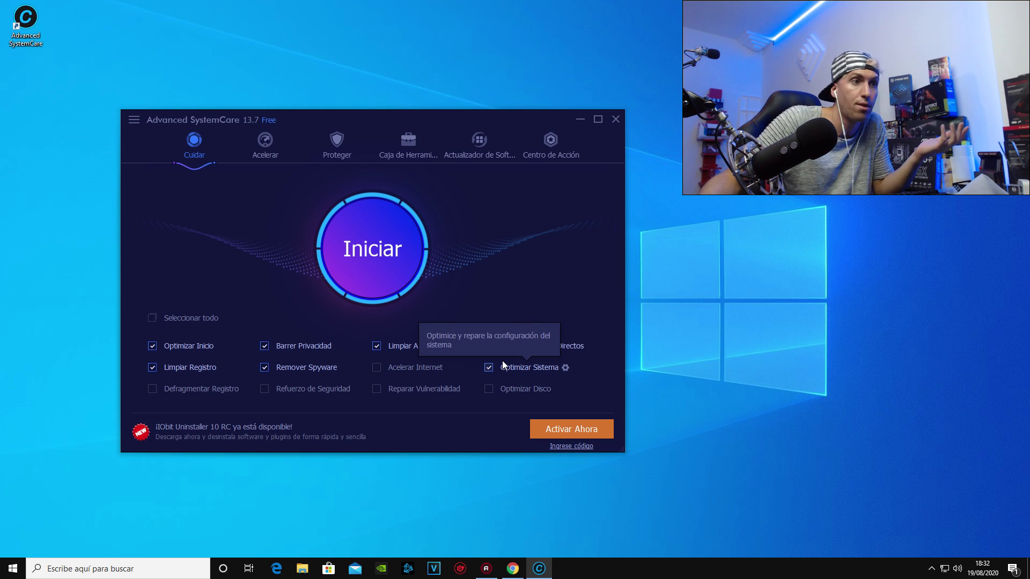
- Try to set the PC optimization in the Optimizar Sistema options to Alto Rendimiento (Hogar), and close the options
click(565, 368)
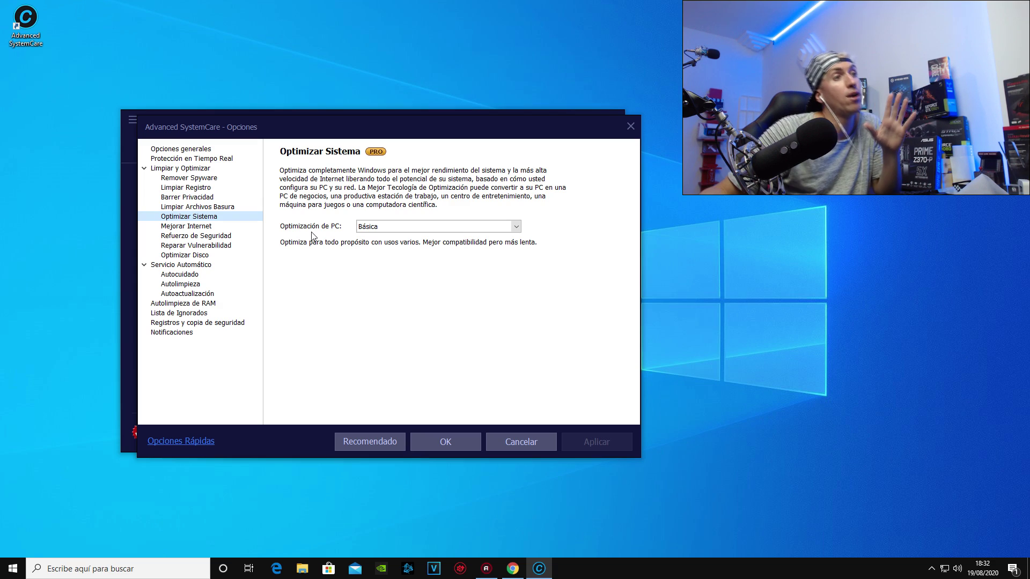
click(516, 228)
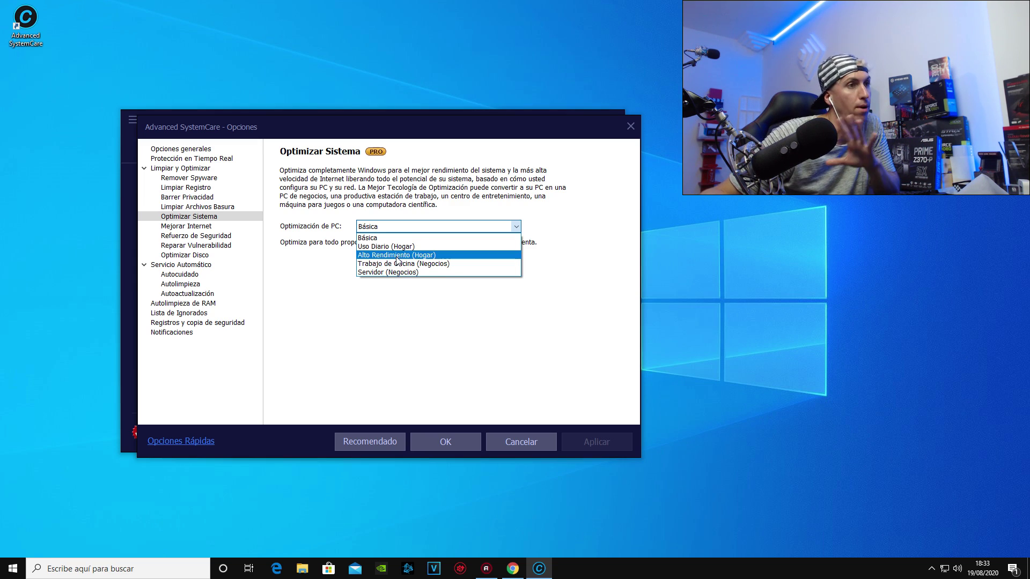
click(412, 256)
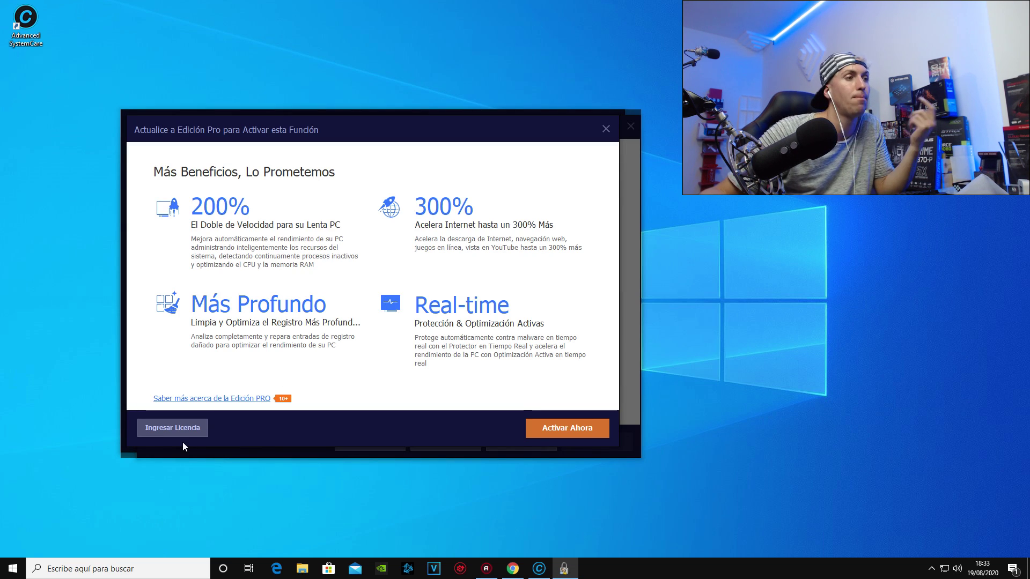
click(606, 130)
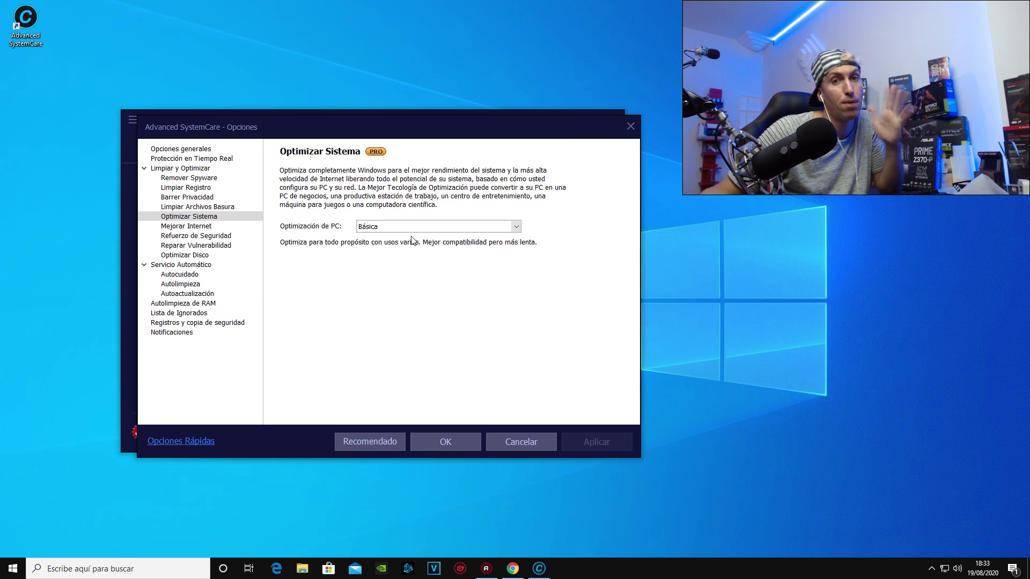
click(440, 445)
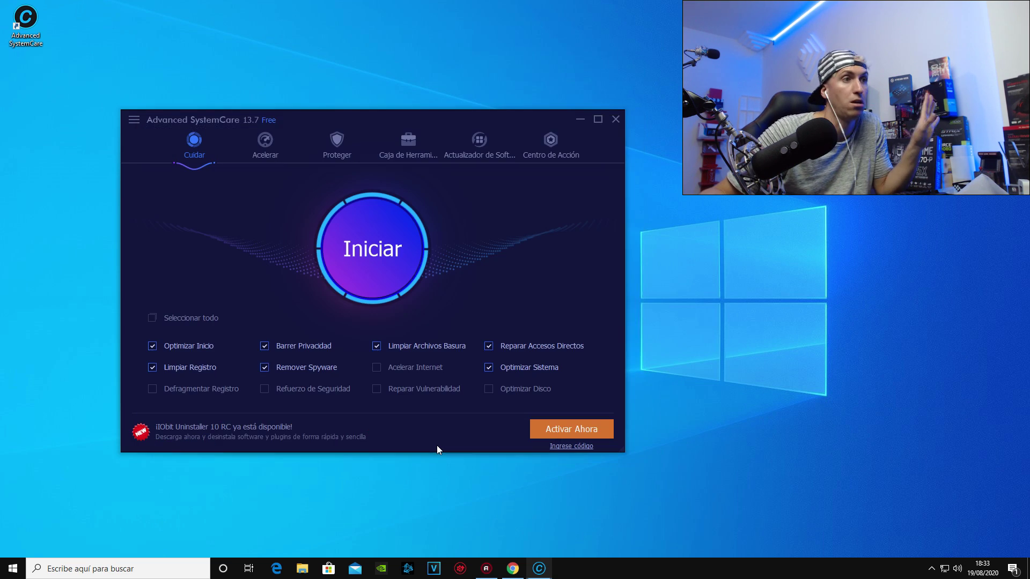
- Include Defragmentar Registro, Refuerzo de Seguridad and Reparar Vulnerabilidad in the Cuidar modules selected for the scan
click(174, 392)
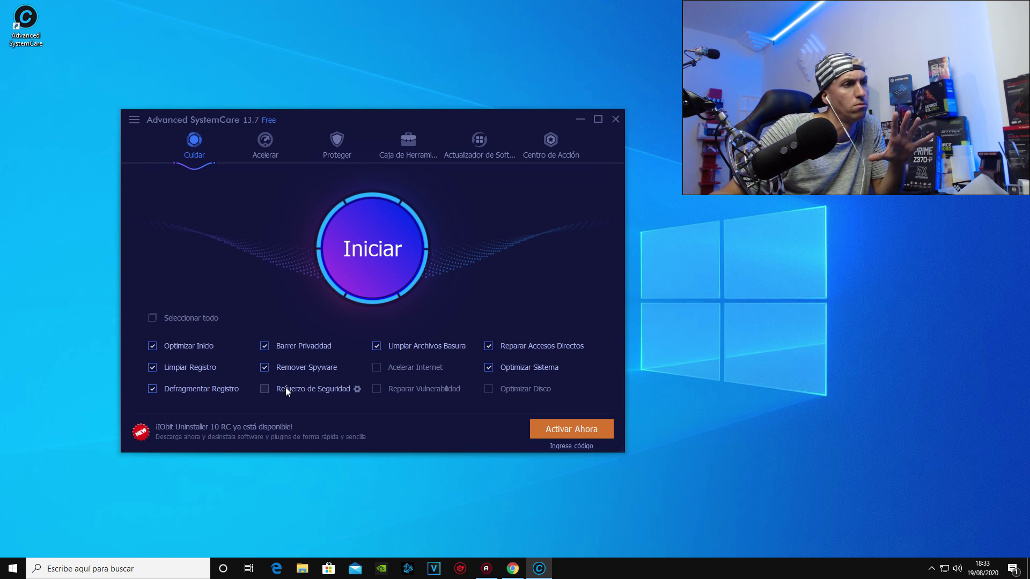
mouse_move(286, 388)
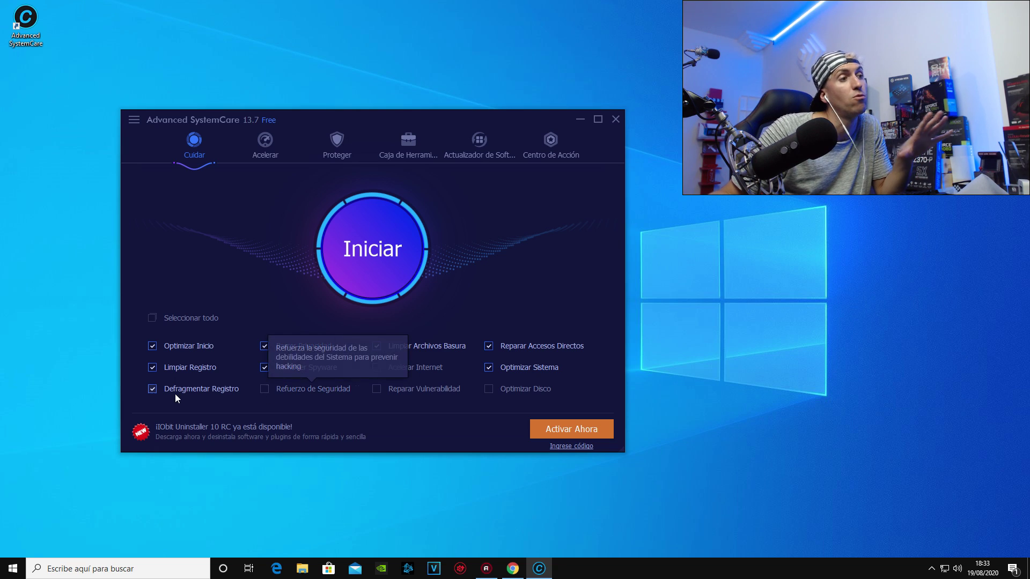
mouse_move(183, 390)
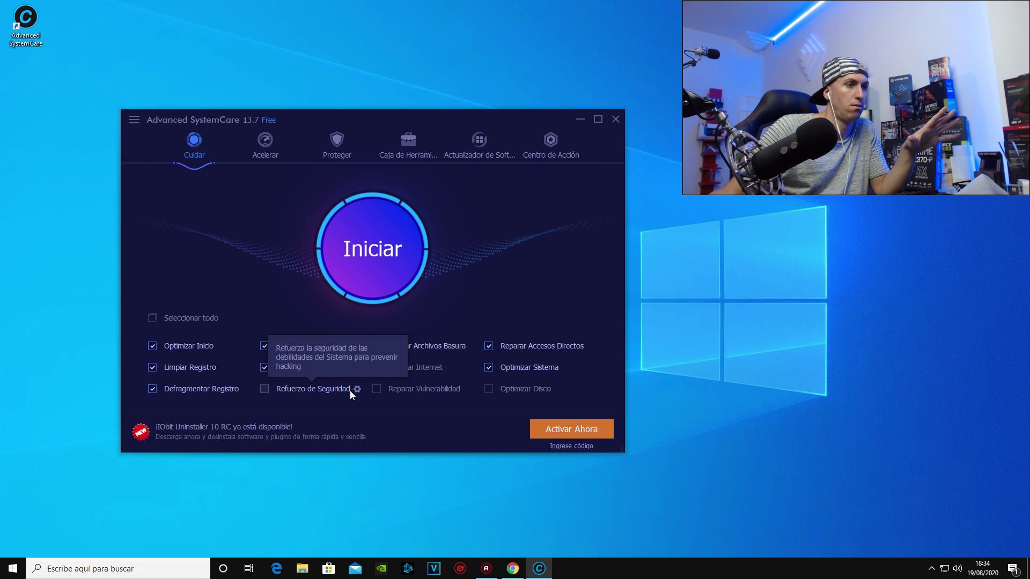
click(266, 388)
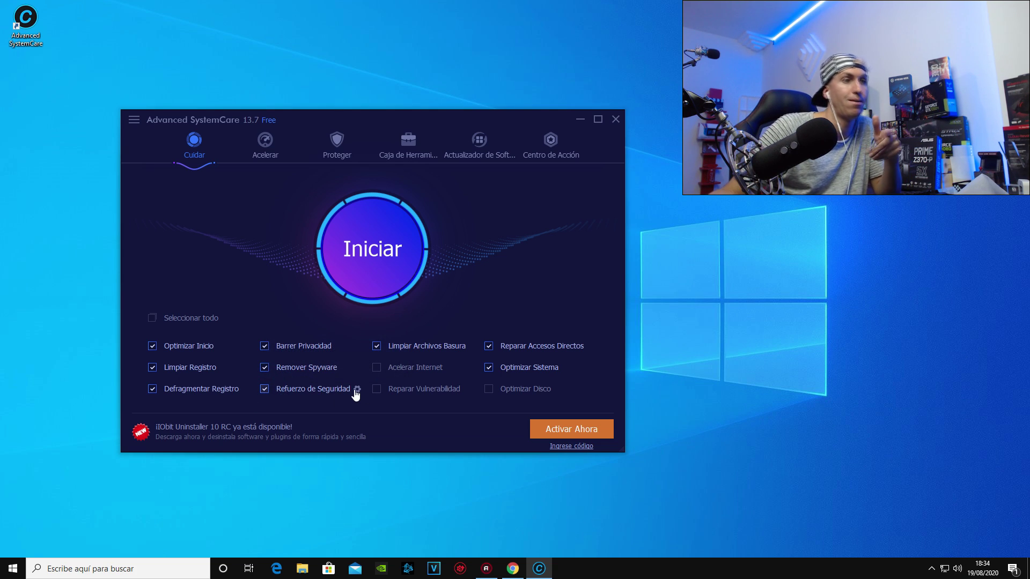
mouse_move(398, 395)
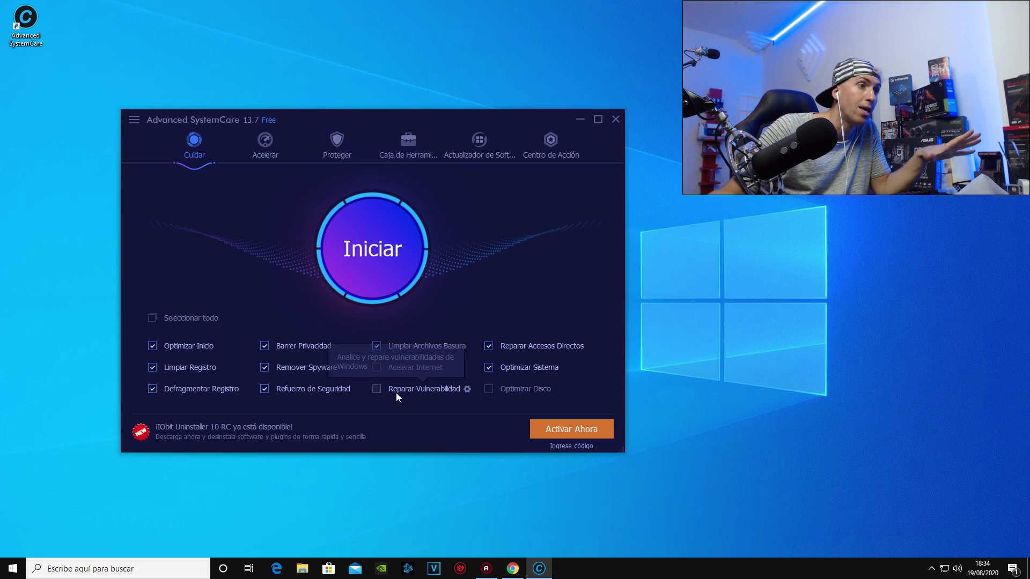
click(407, 389)
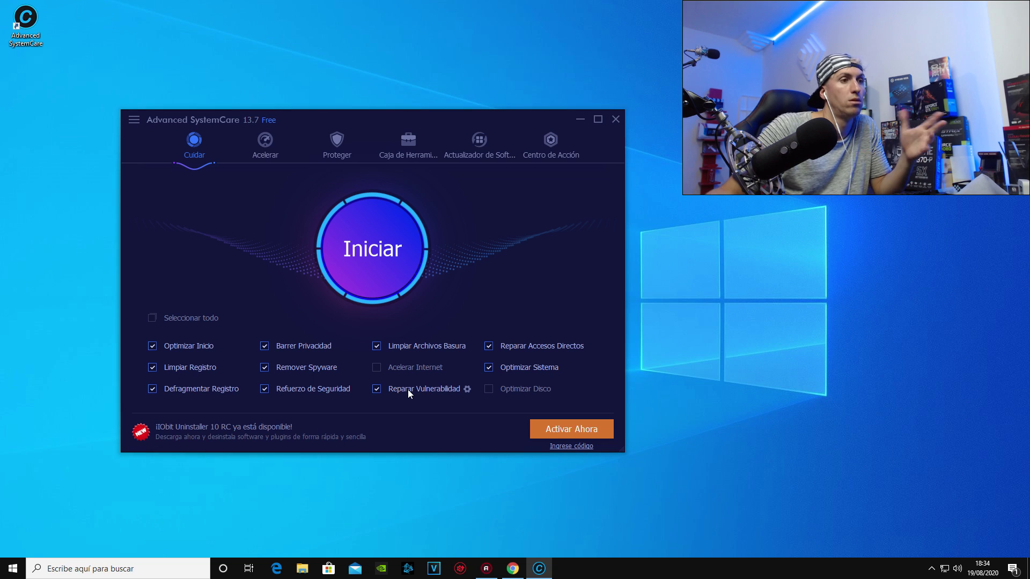
- Include Optimizar Disco in the Cuidar modules and start the scan
click(489, 389)
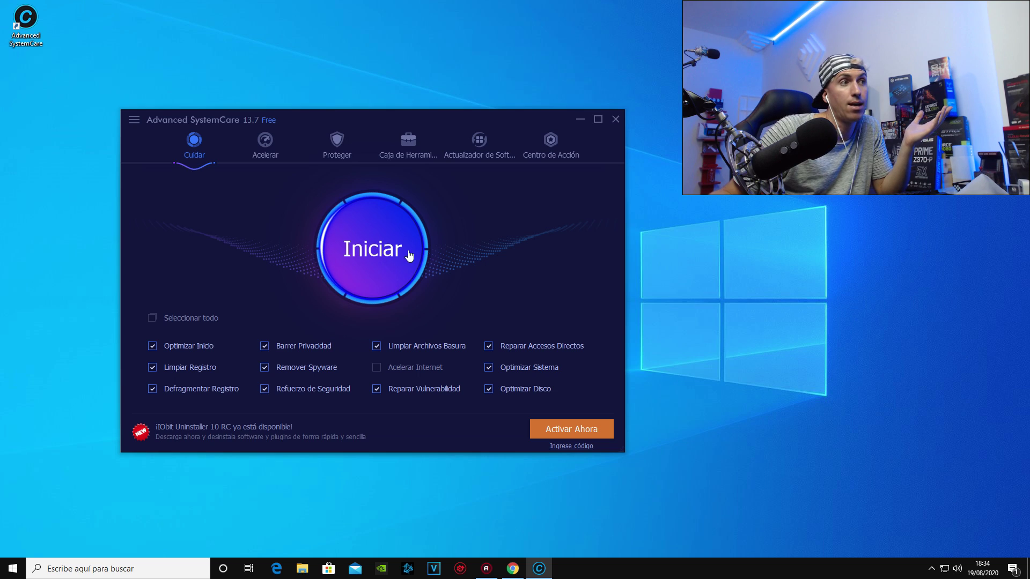
click(265, 144)
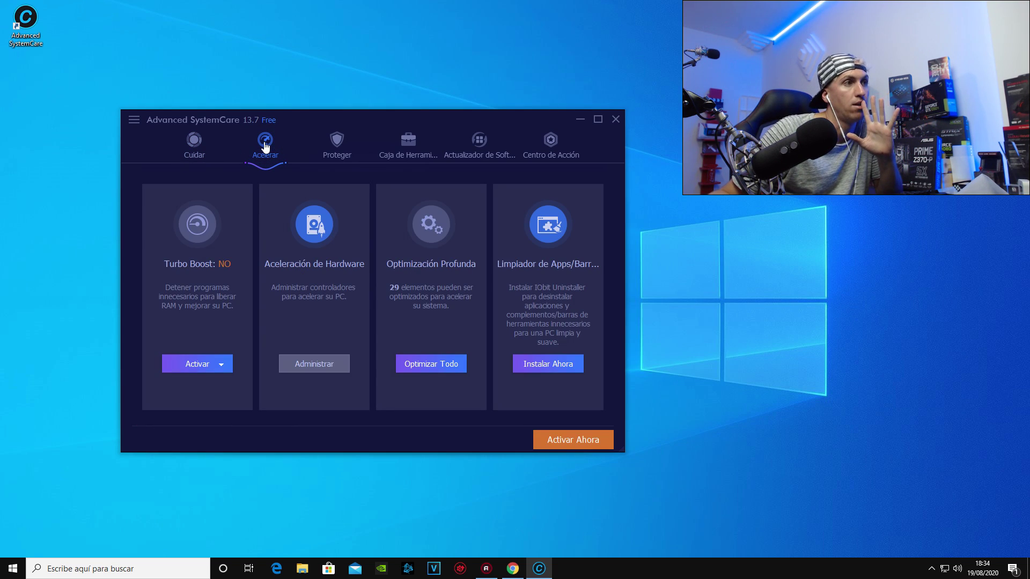
click(205, 143)
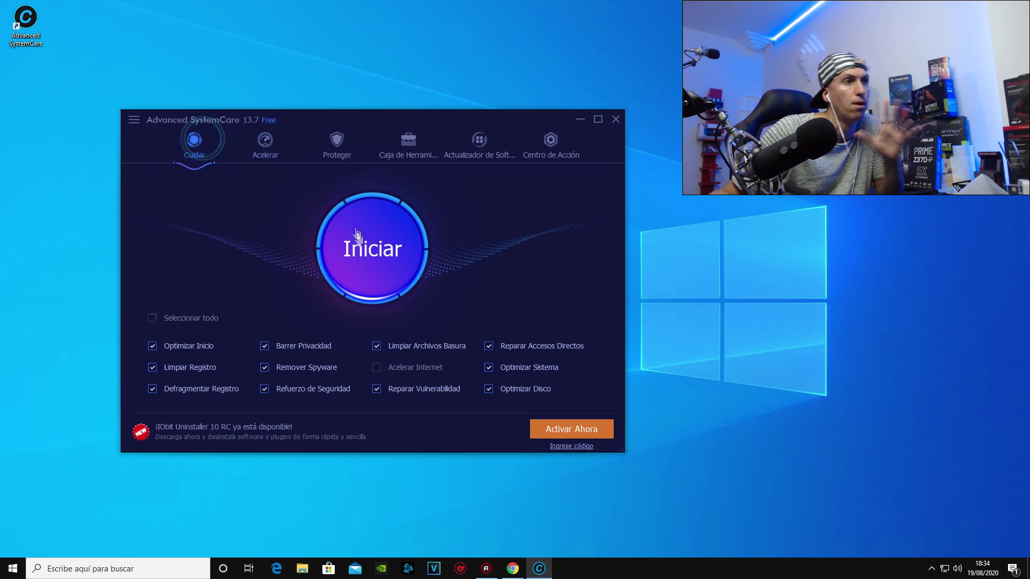
click(384, 242)
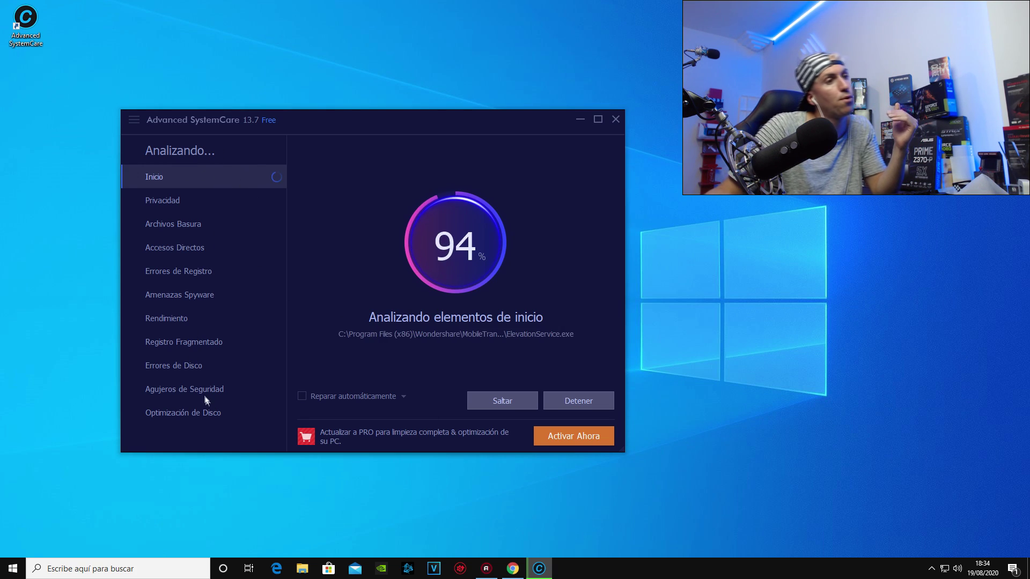
- Try to enable the Reparar automáticamente option for the running scan, and clear it again
click(401, 397)
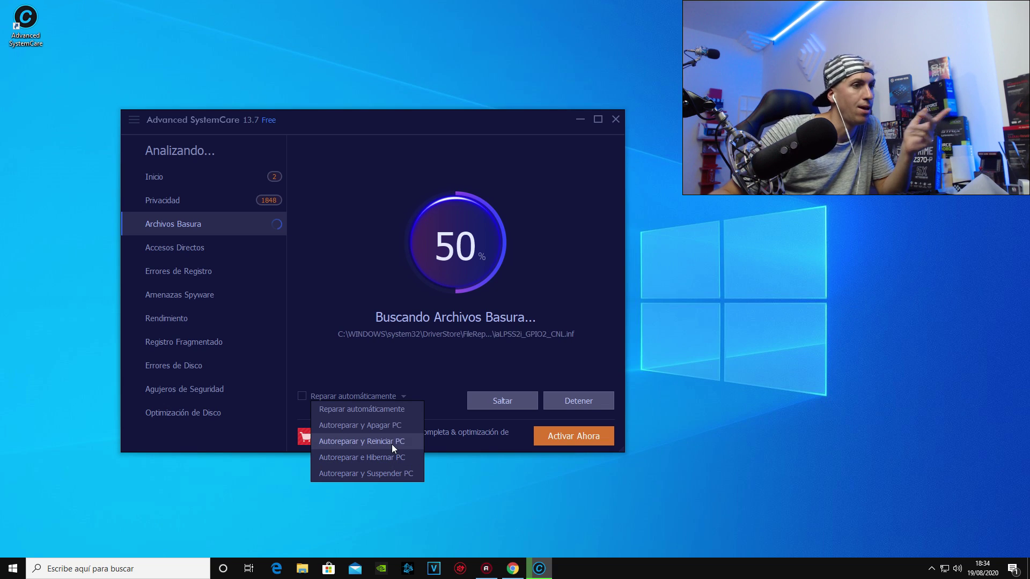
click(396, 411)
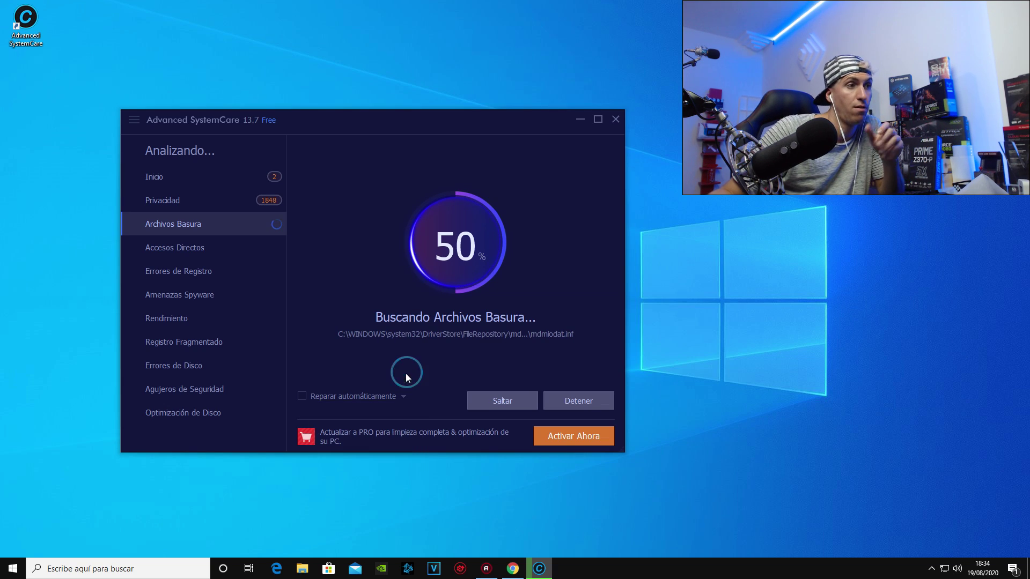
click(302, 396)
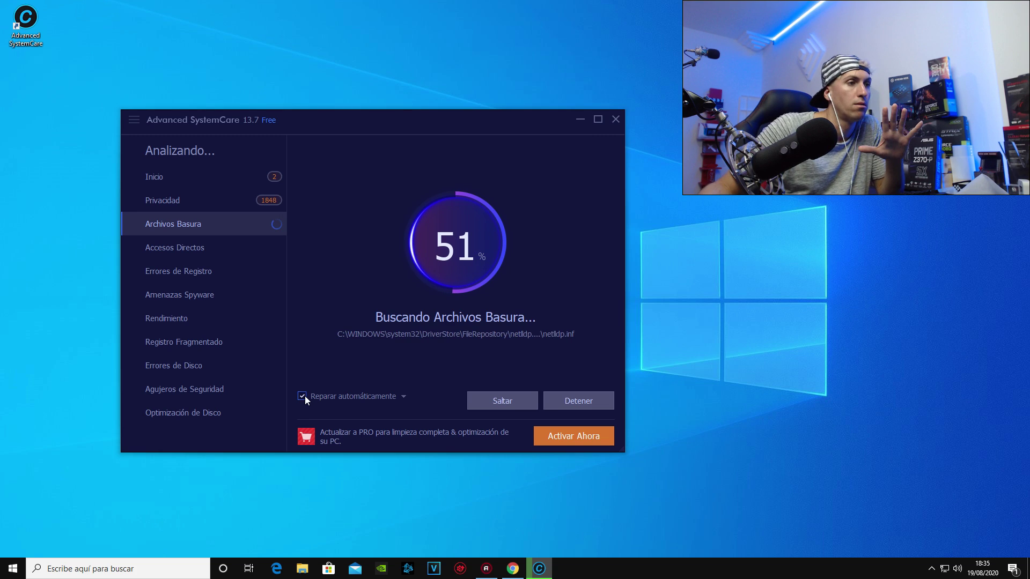
click(302, 397)
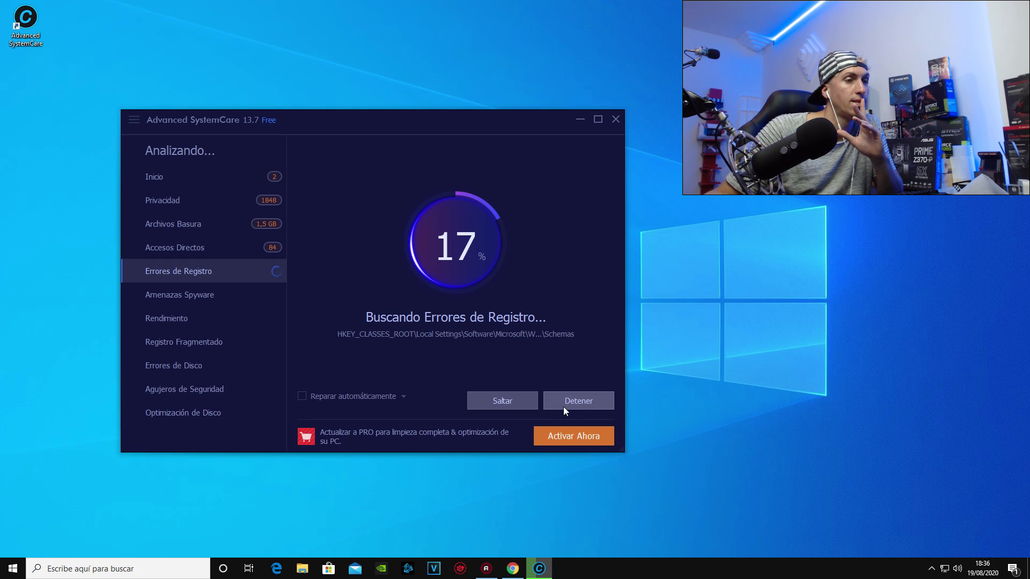
- Cut the scan short during the registry error check and start repairing the selected problems
click(519, 401)
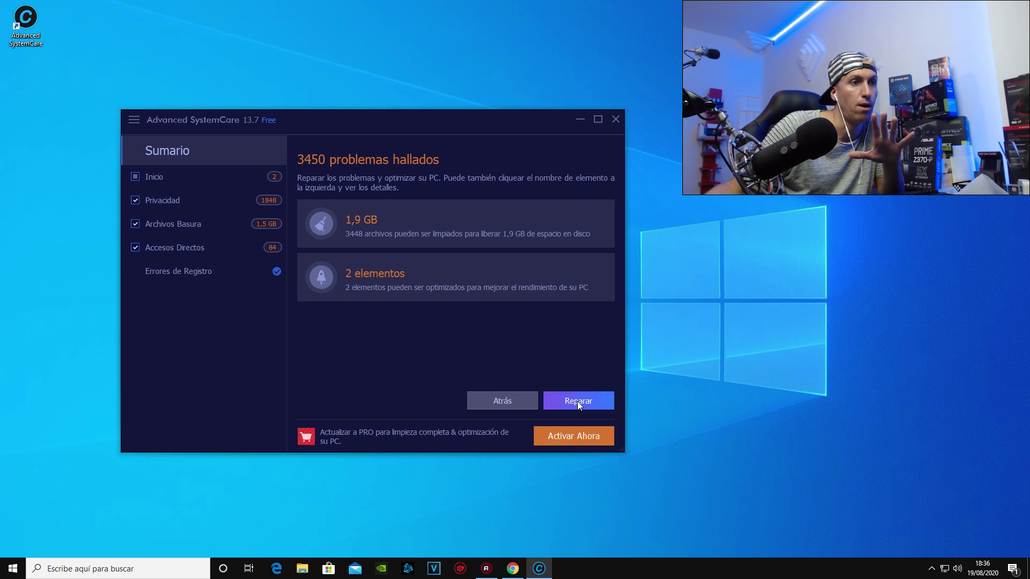
click(549, 402)
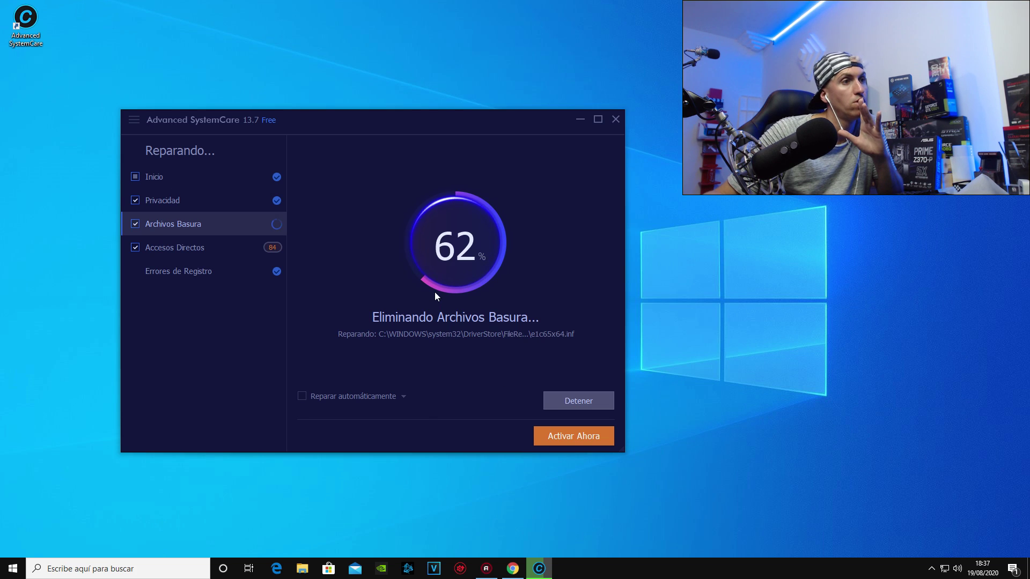
- Stop the running repair during the junk file removal and confirm the stop
click(566, 400)
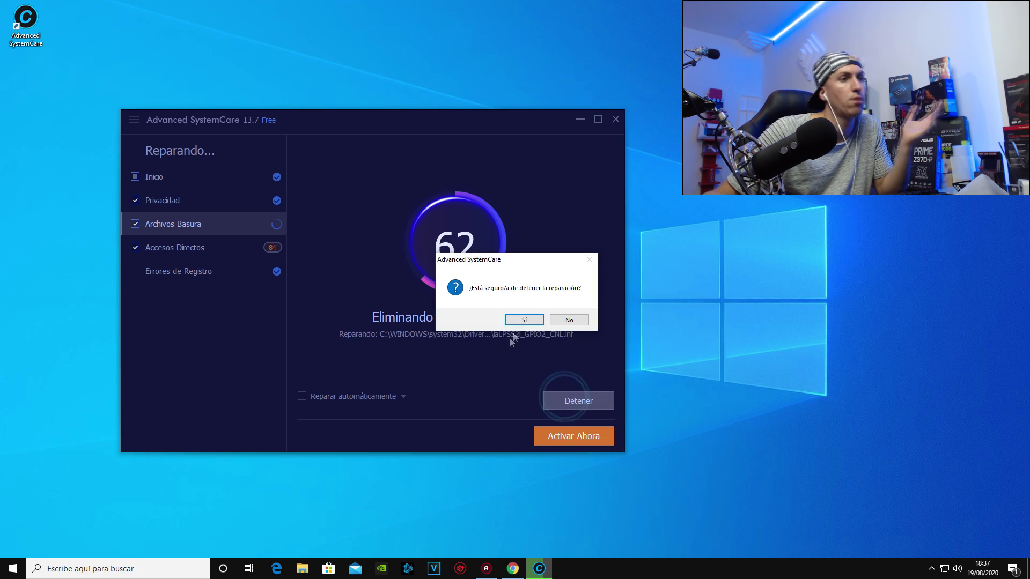
click(527, 319)
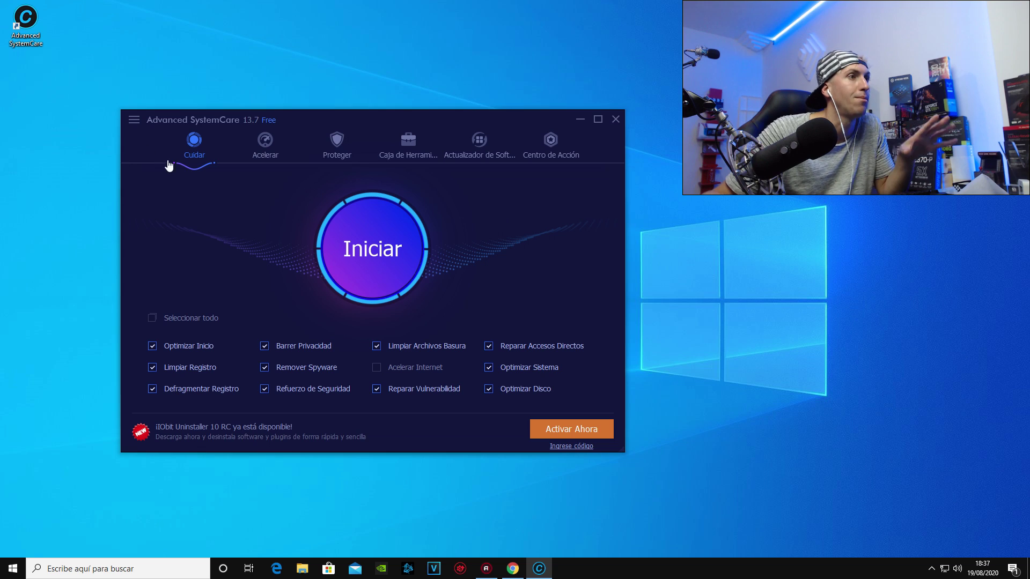
- Activate Turbo Boost in Modo Juego in the Acelerar section
click(252, 146)
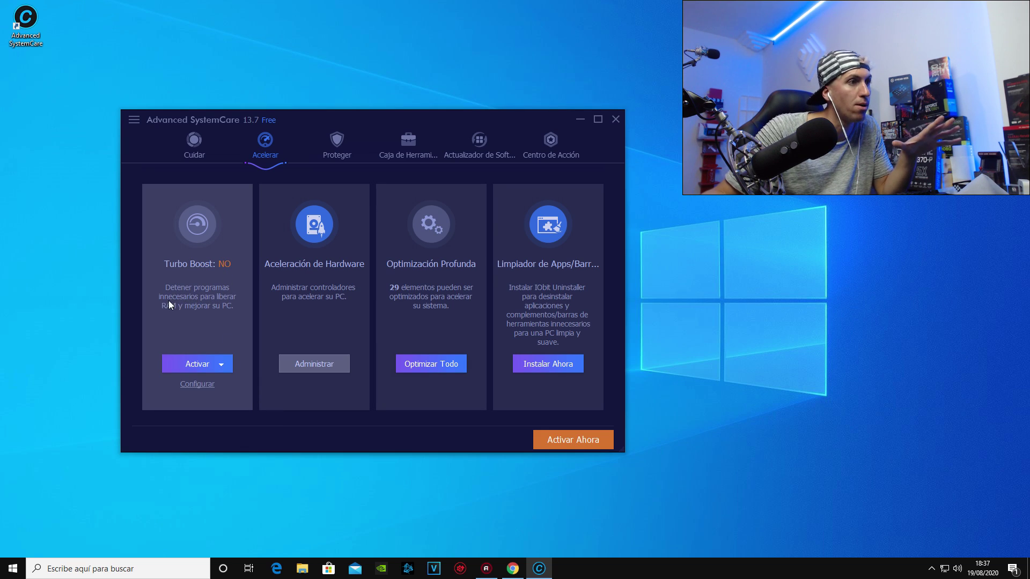
click(218, 365)
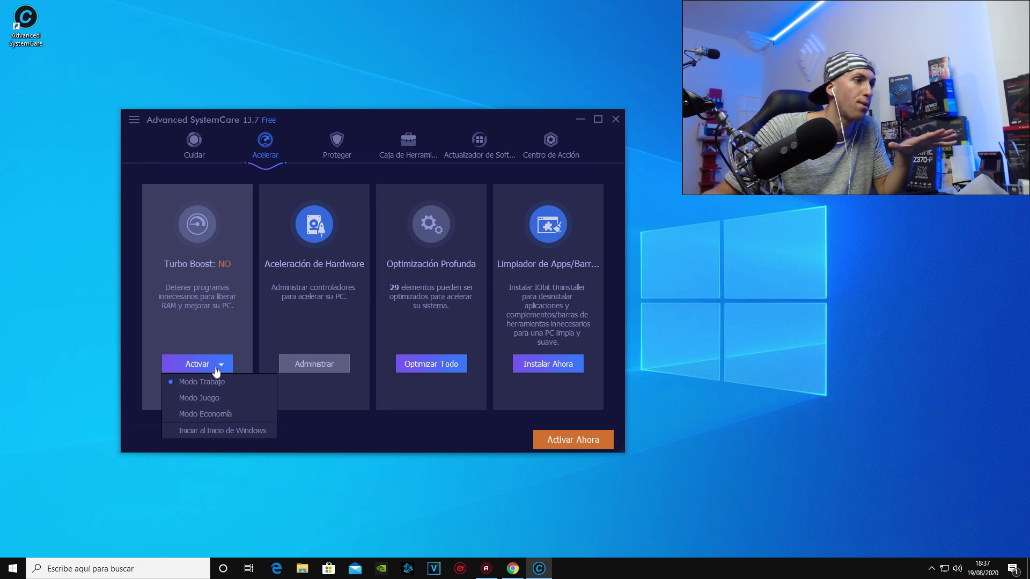
click(229, 400)
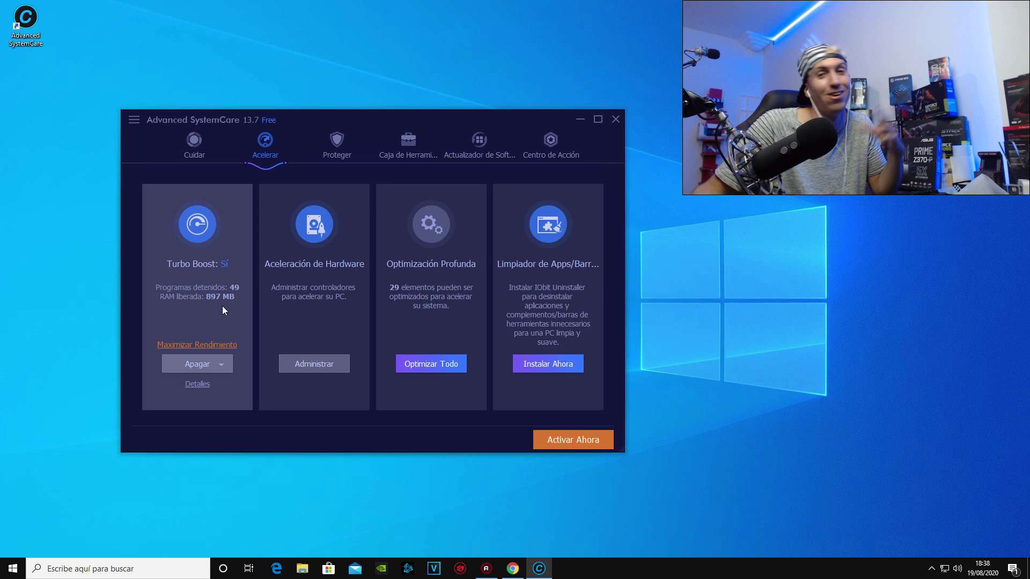
click(218, 365)
click(221, 398)
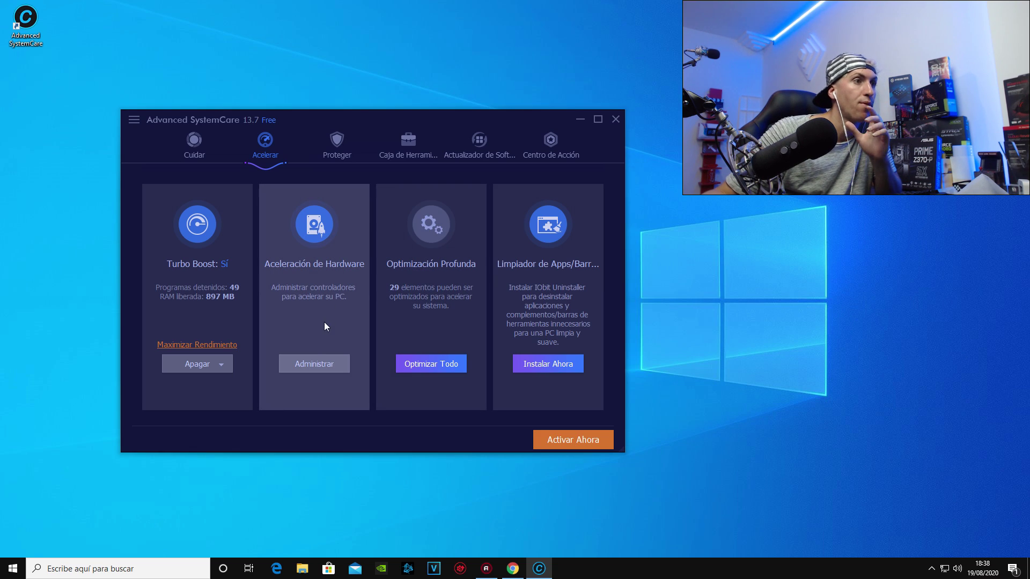
- Open Driver Booster from Aceleración de Hardware, close it and decline the offered Driver Booster 7 update
click(319, 369)
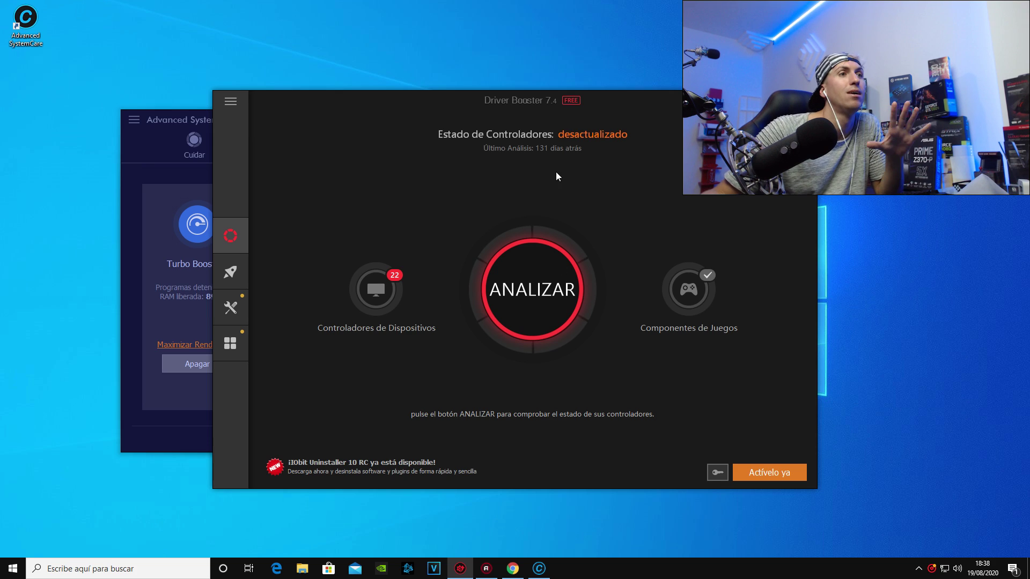
click(802, 96)
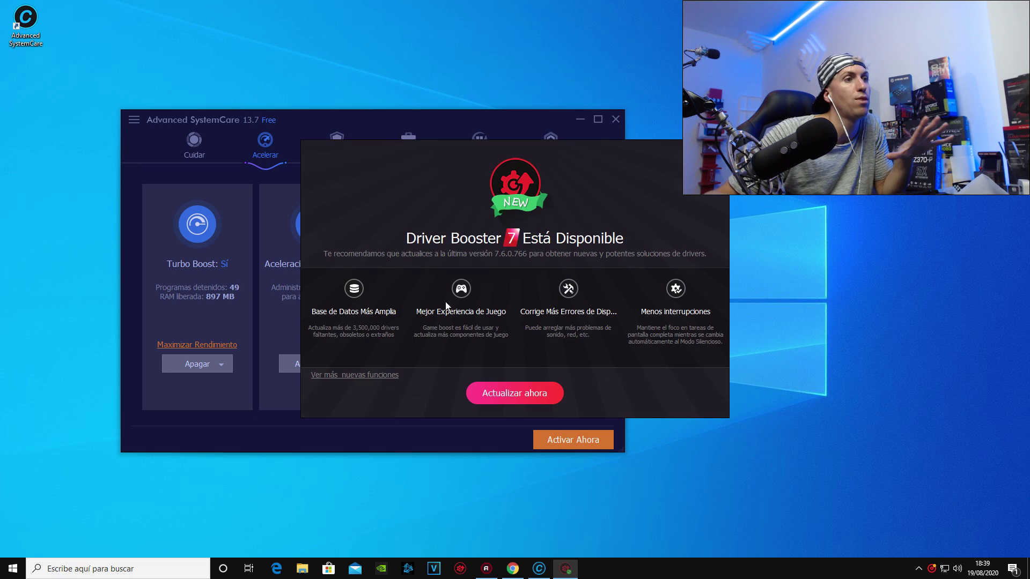
click(725, 151)
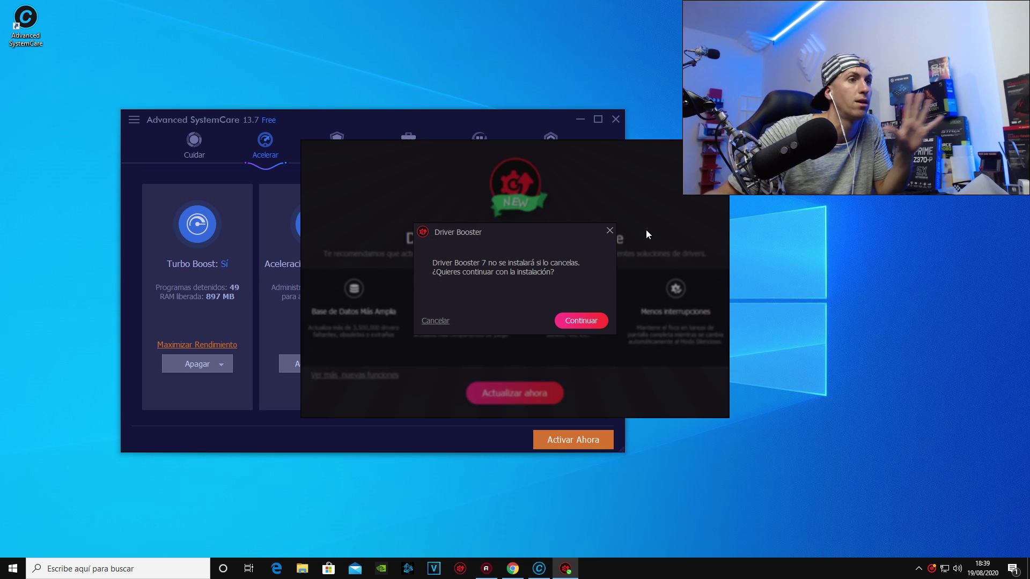
click(617, 234)
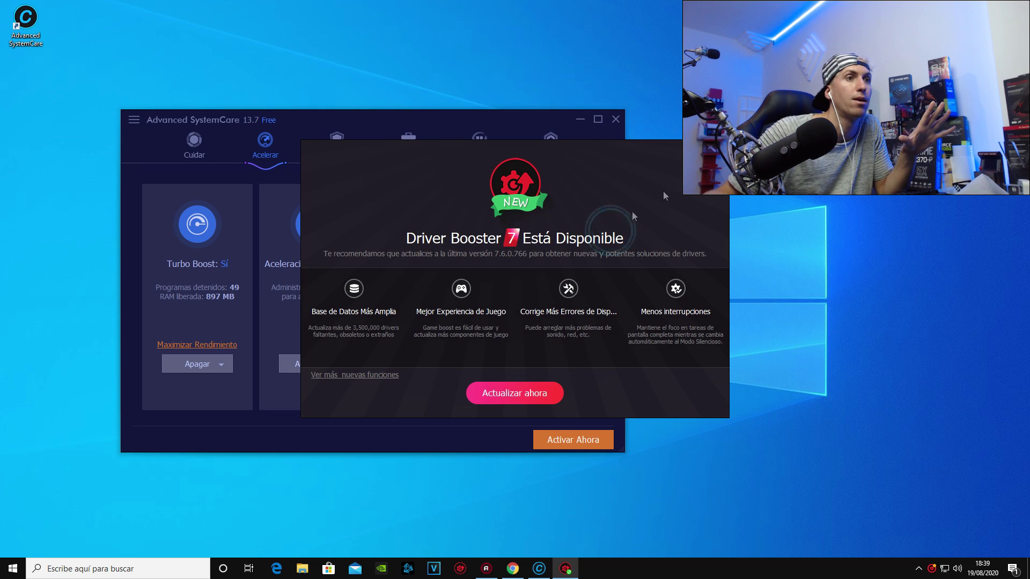
click(721, 146)
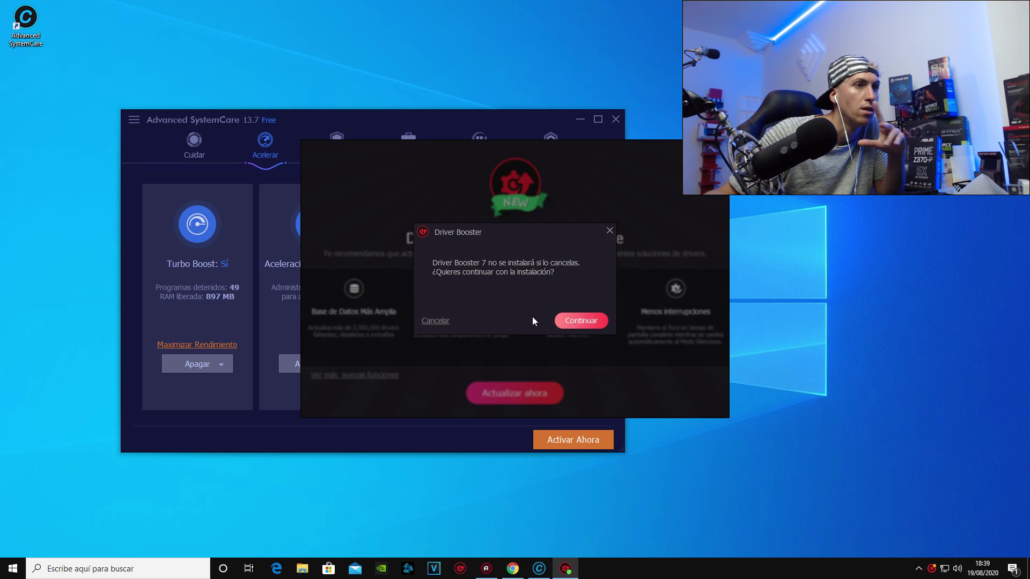
click(433, 322)
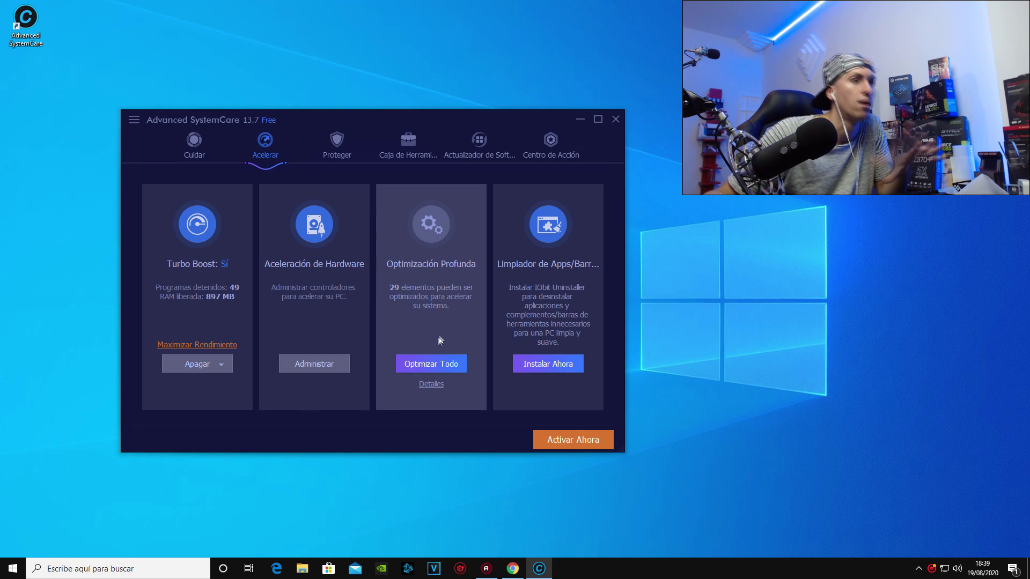
- Examine the Acelerar Red and Acelerar Sistema items in the Optimización Profunda details, and return to the Acelerar overview
click(429, 382)
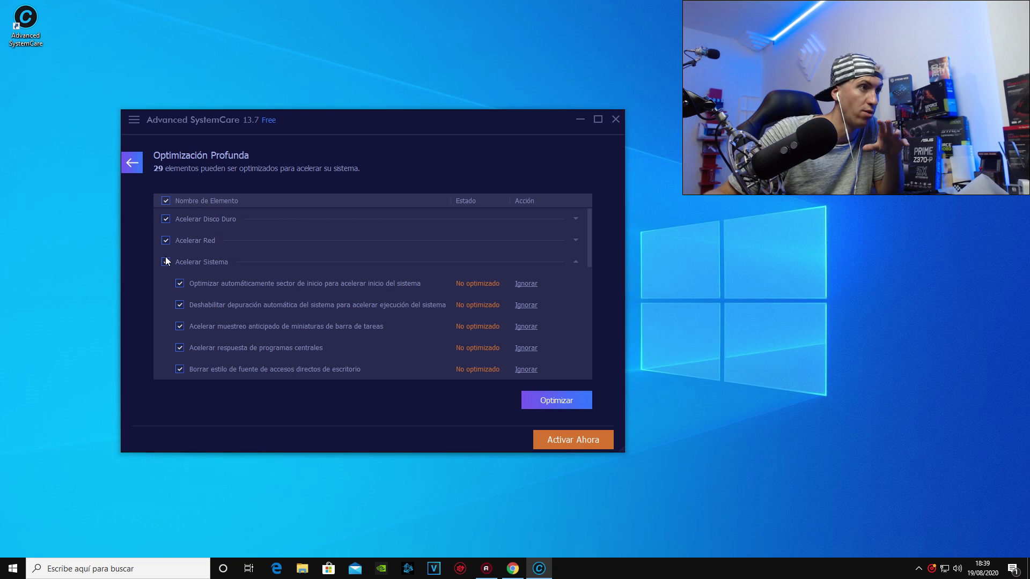
click(577, 240)
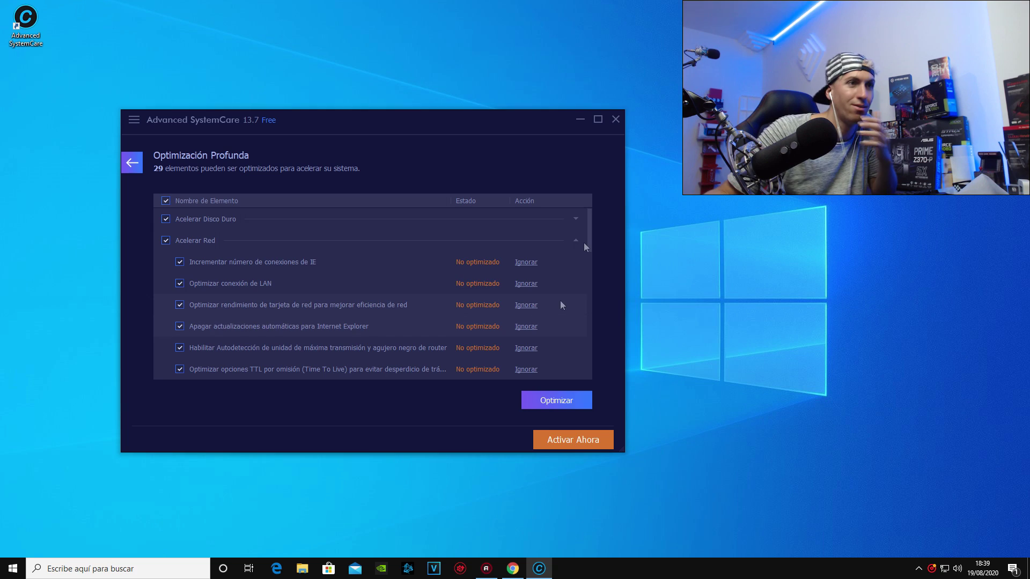
drag(590, 239, 583, 287)
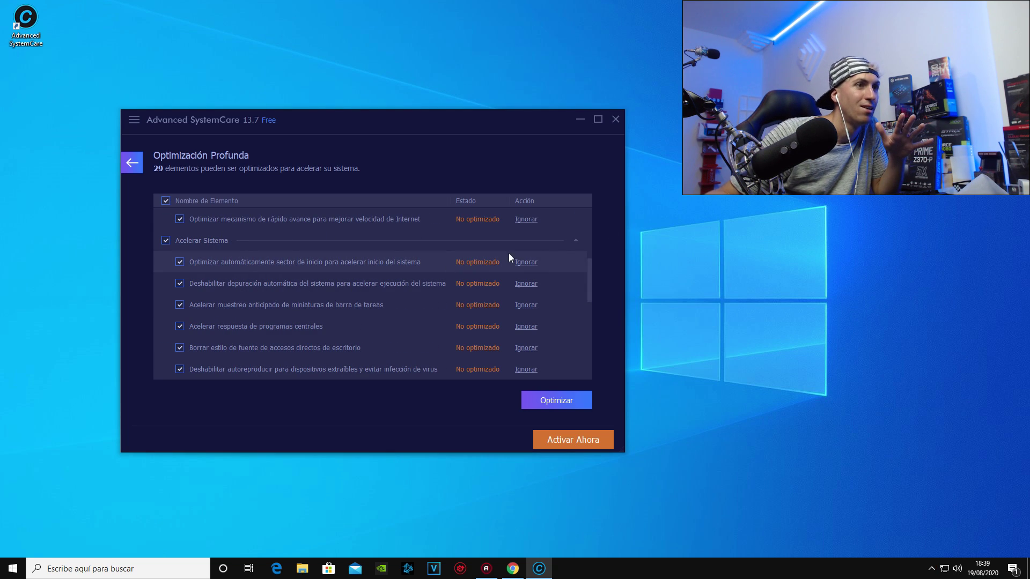
mouse_move(589, 288)
mouse_down()
mouse_move(581, 353)
mouse_move(588, 306)
mouse_up()
scroll(602, 252, up, 5)
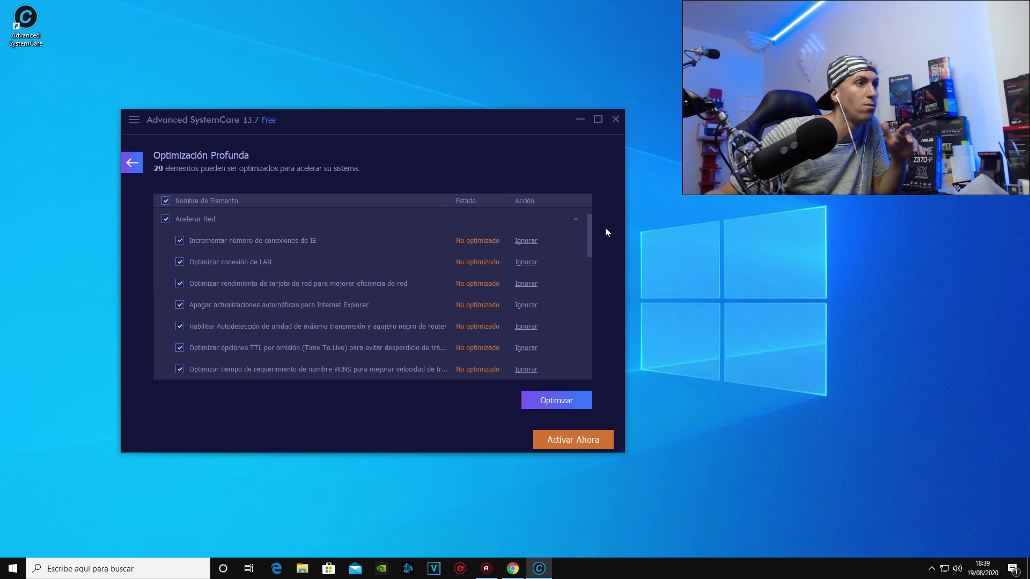
click(133, 164)
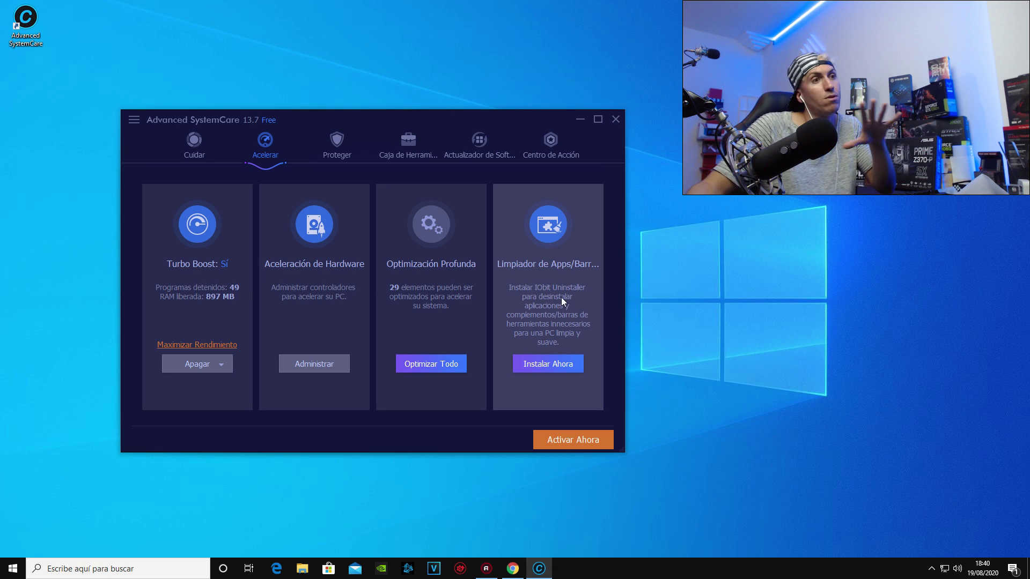
- Try to enable Remoción de Anuncios in the Proteger section, and dismiss the request to add the Chrome extensions
click(336, 153)
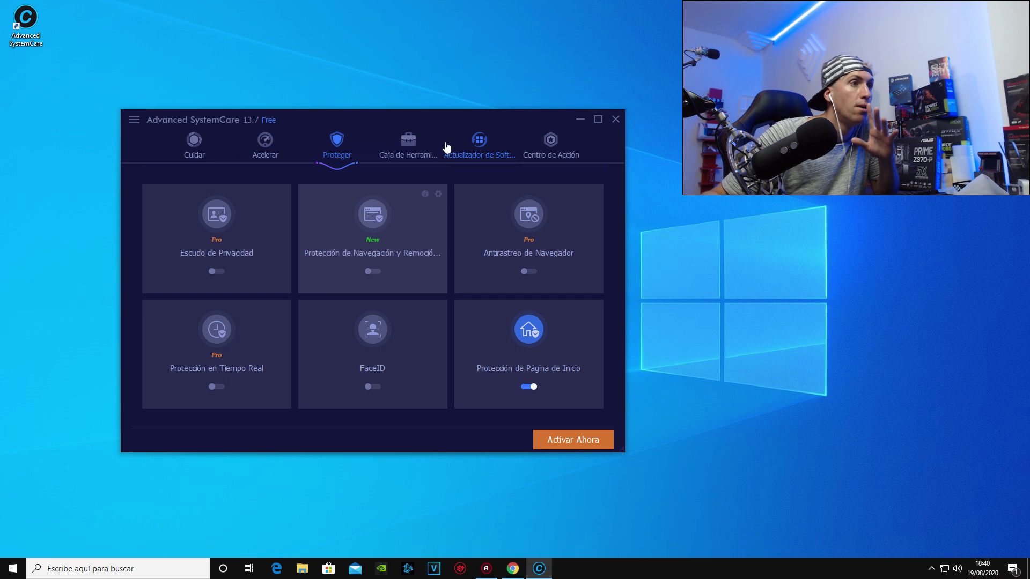
mouse_move(411, 270)
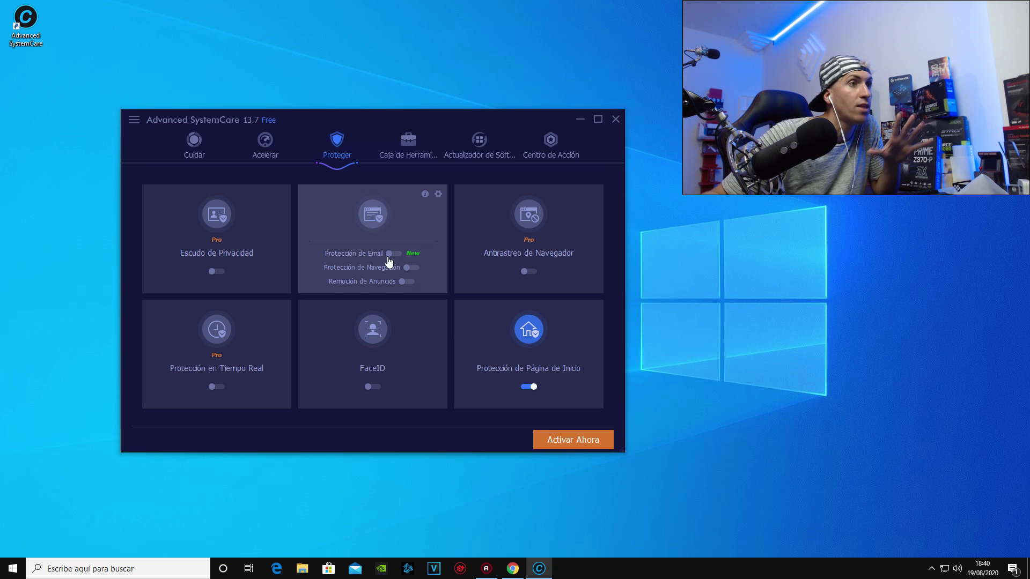
click(407, 281)
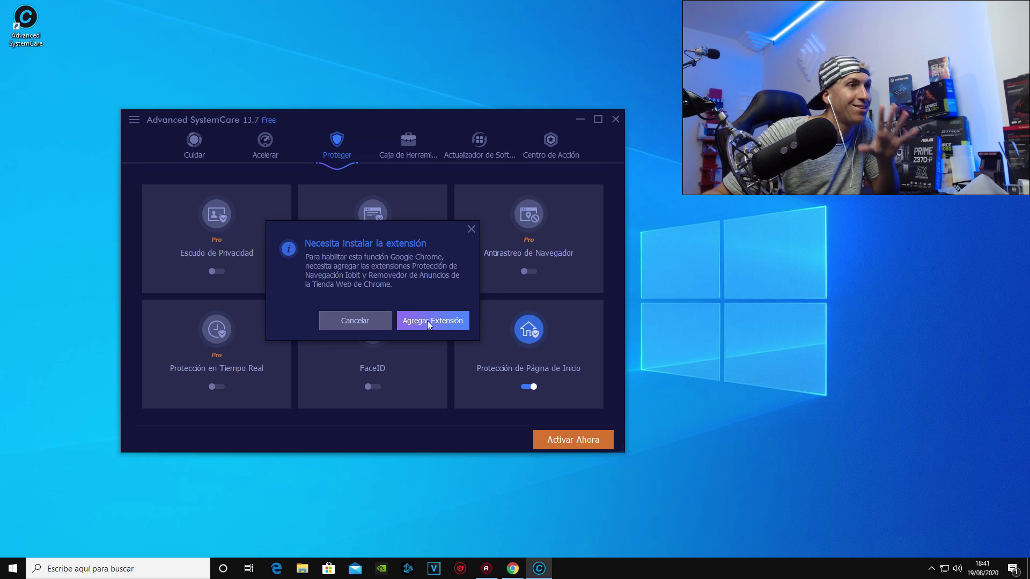
click(471, 229)
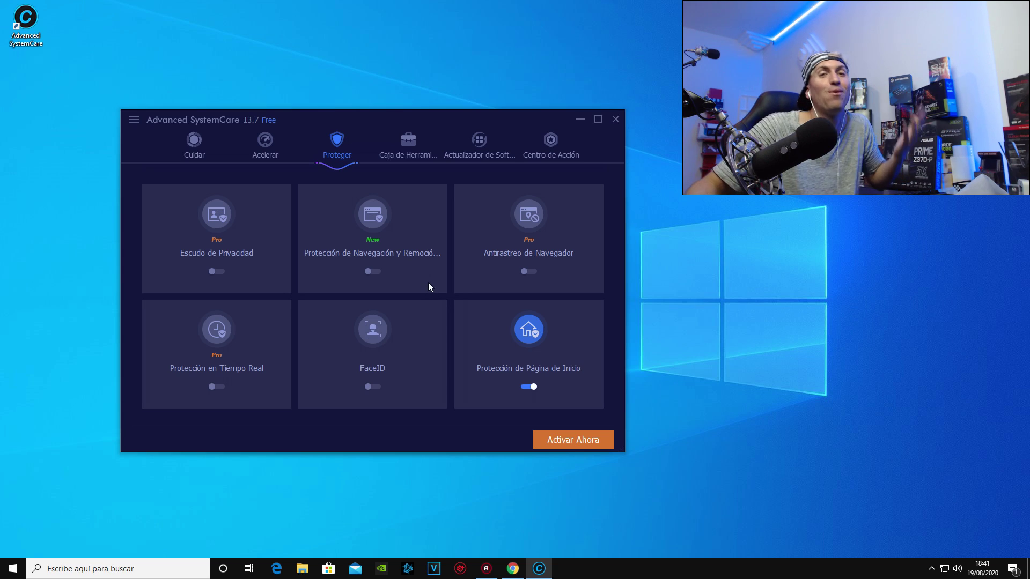
- Try to enable Protección de Navegación without adding the Chrome extensions, and switch it back off
mouse_move(428, 282)
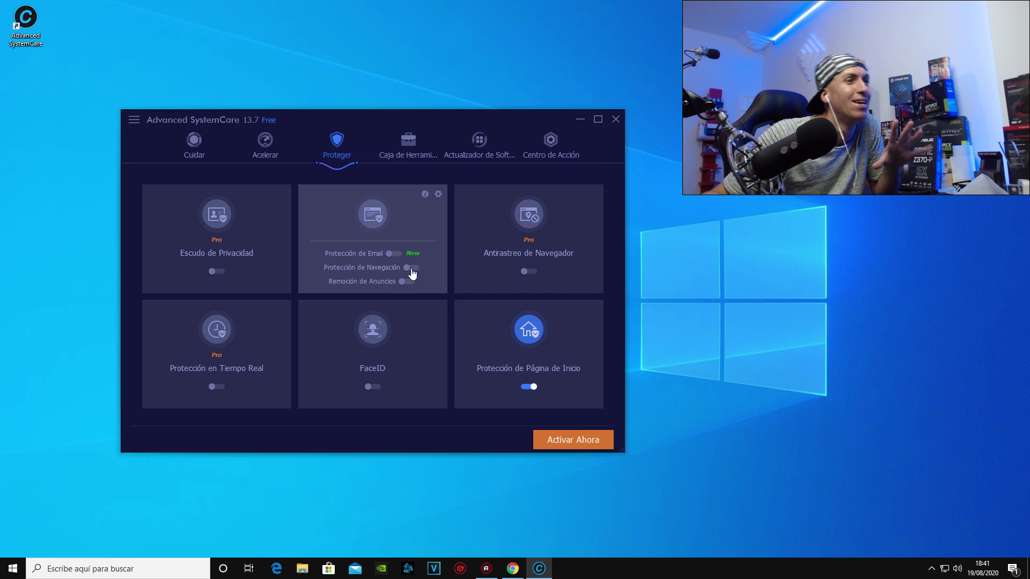
click(412, 268)
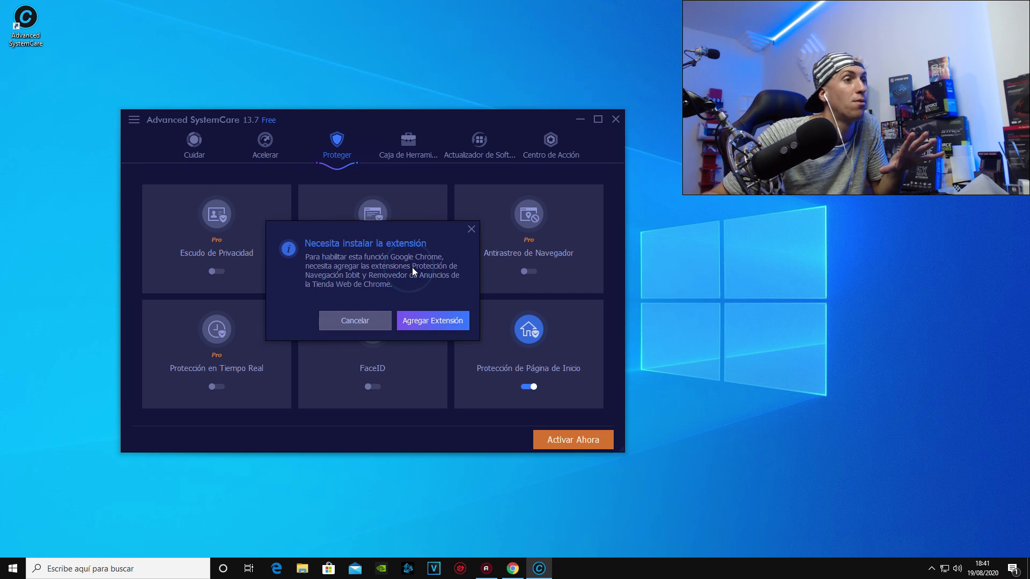
click(471, 230)
mouse_move(408, 263)
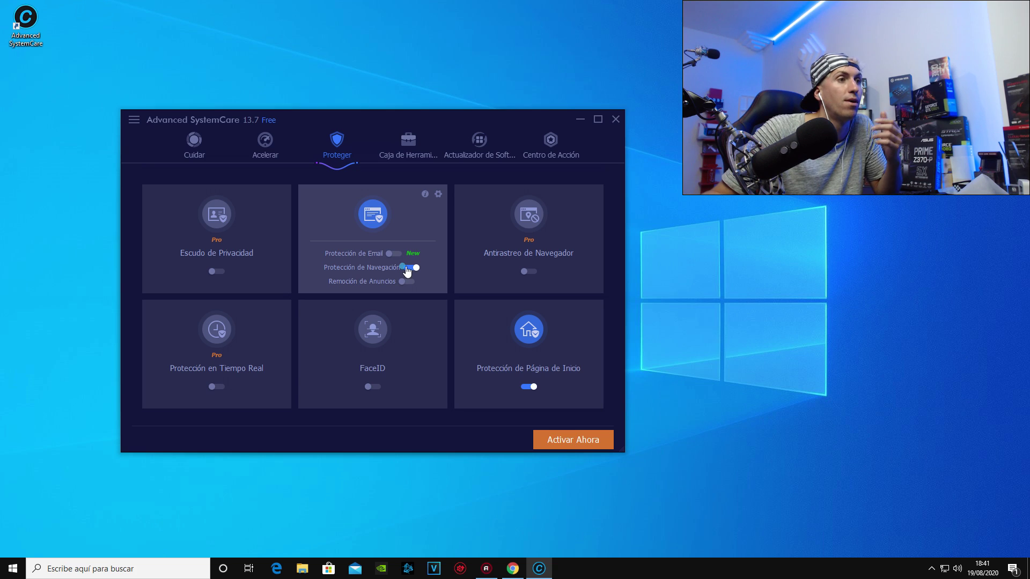
click(411, 268)
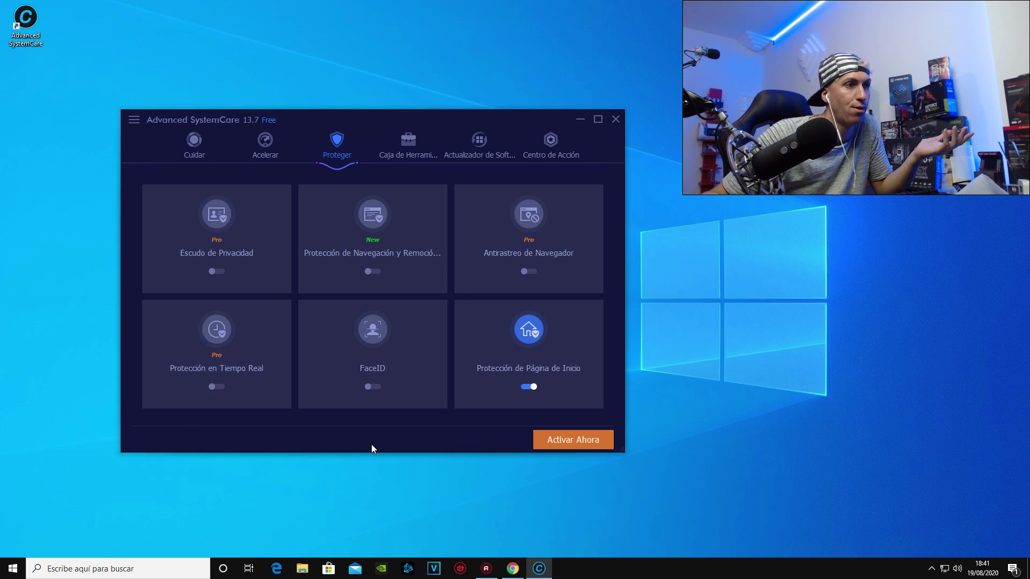
- Try to enable FaceID in the Proteger section, and dismiss the request to download the feature
click(374, 387)
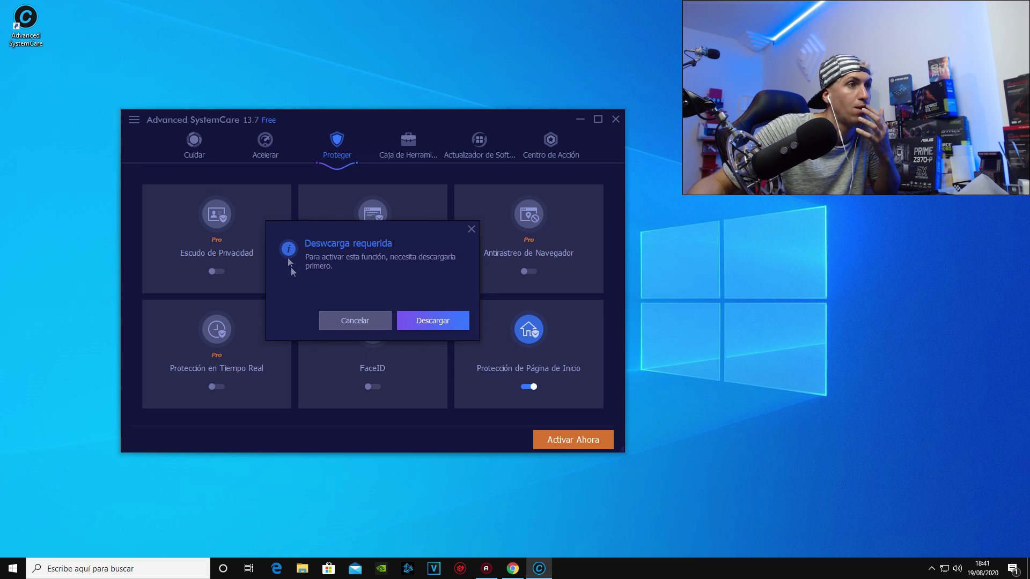
click(472, 229)
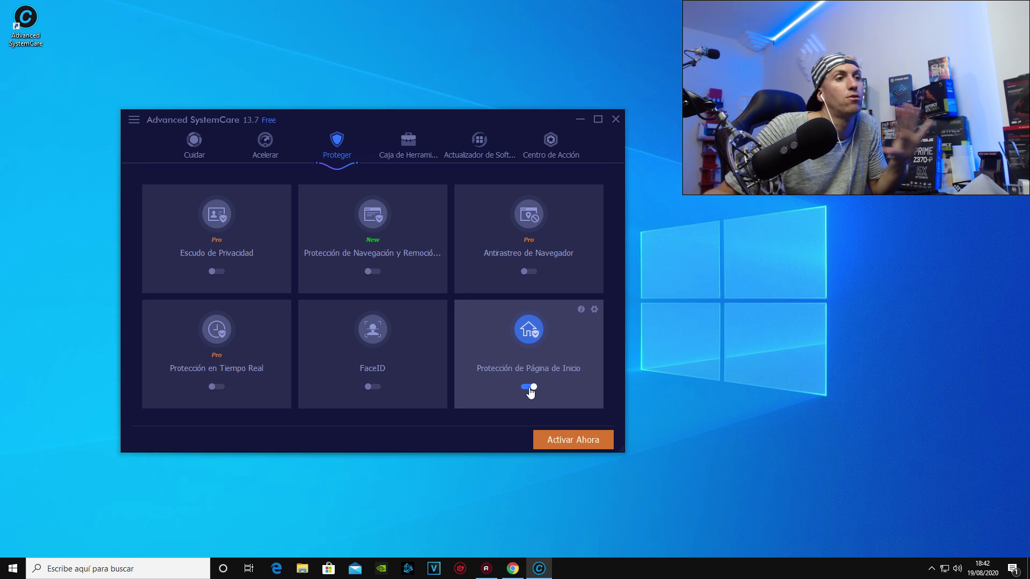
- Examine the tools in Caja de Herramientas and the program updates in Actualizador de Software
click(407, 153)
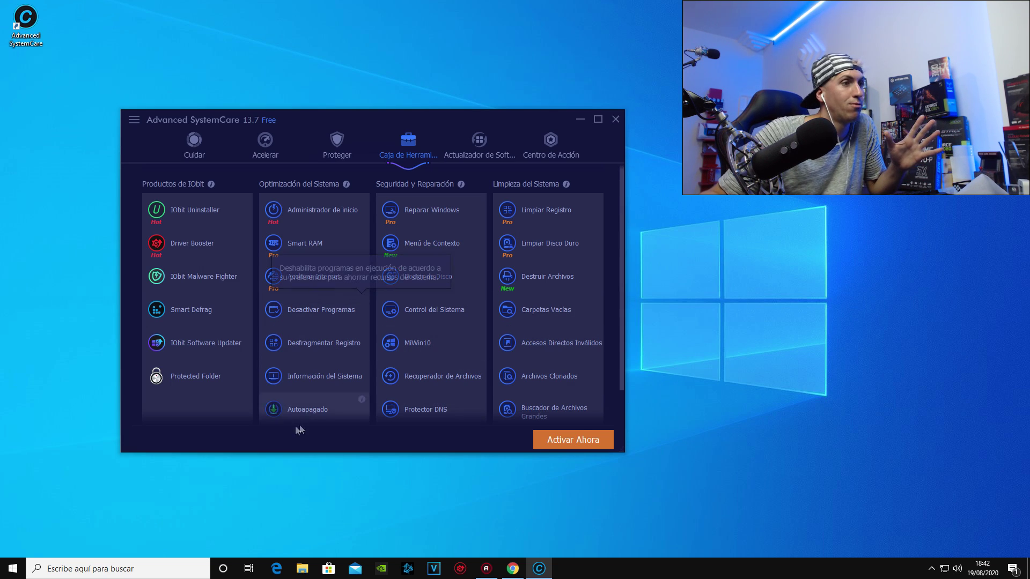
click(486, 157)
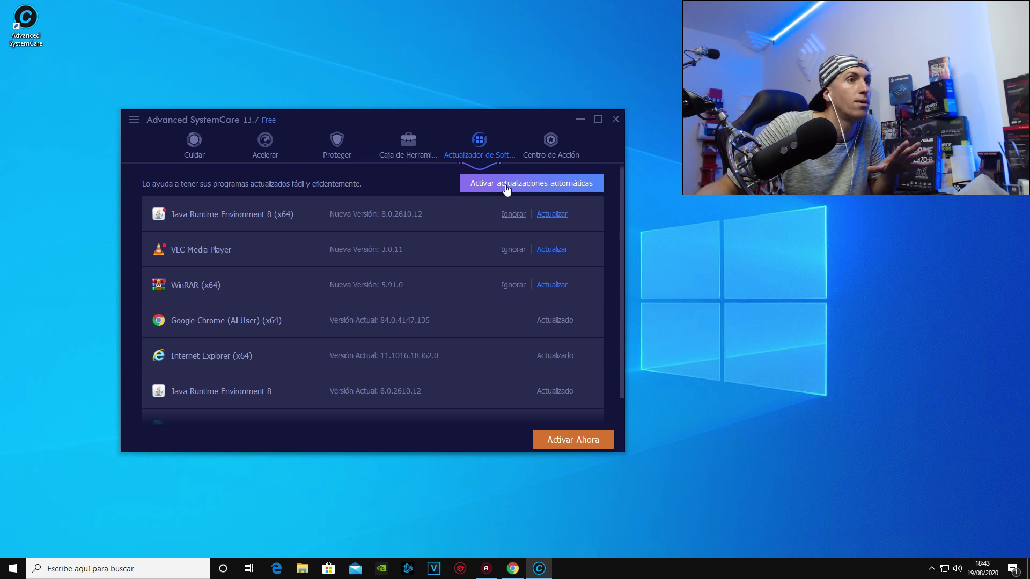
- Look through the full list of recommended programs in Centro de Acción
click(543, 159)
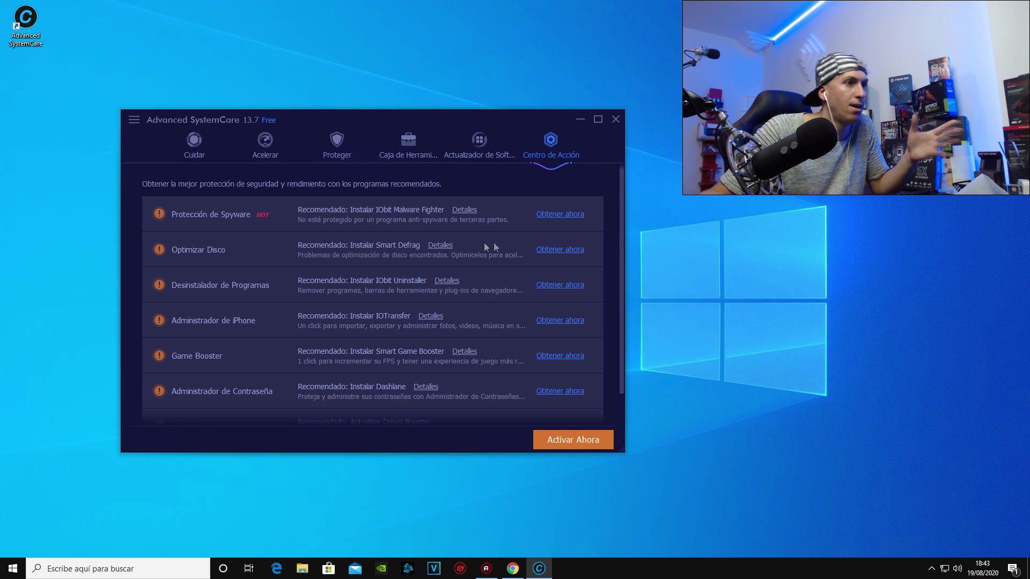
scroll(531, 334, down, 2)
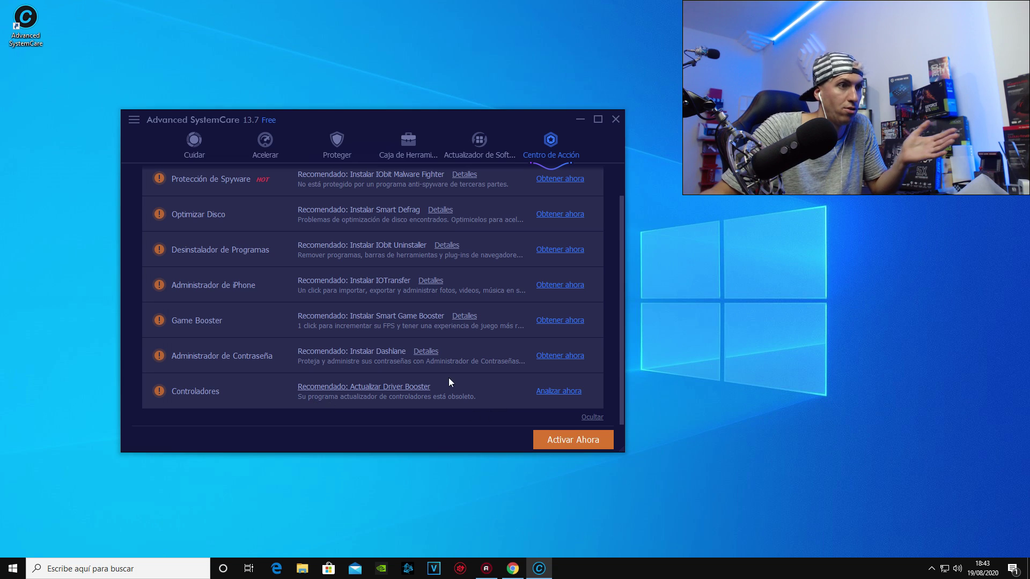
scroll(518, 330, up, 2)
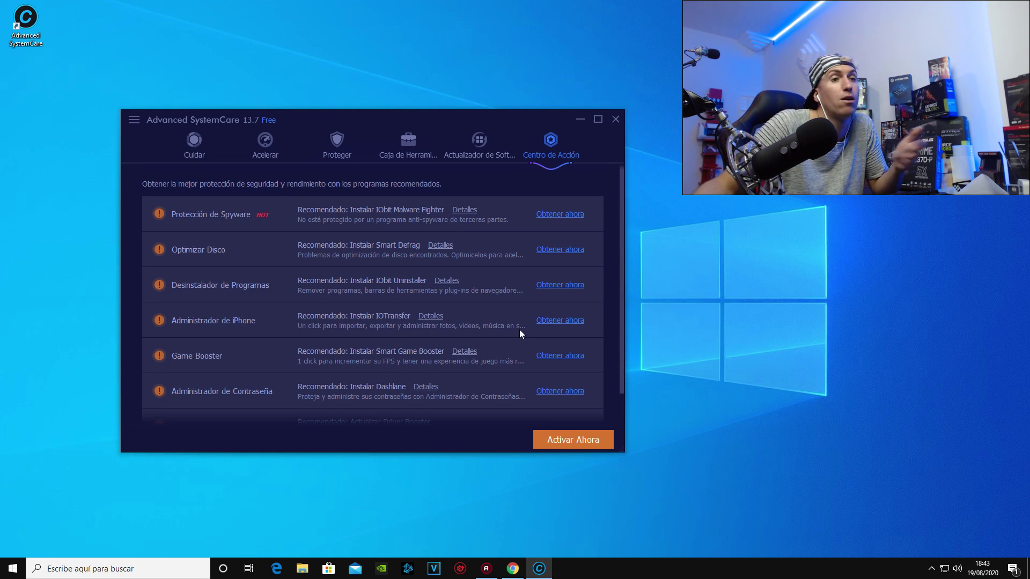
- Return to the Cuidar section and close Advanced SystemCare
click(196, 152)
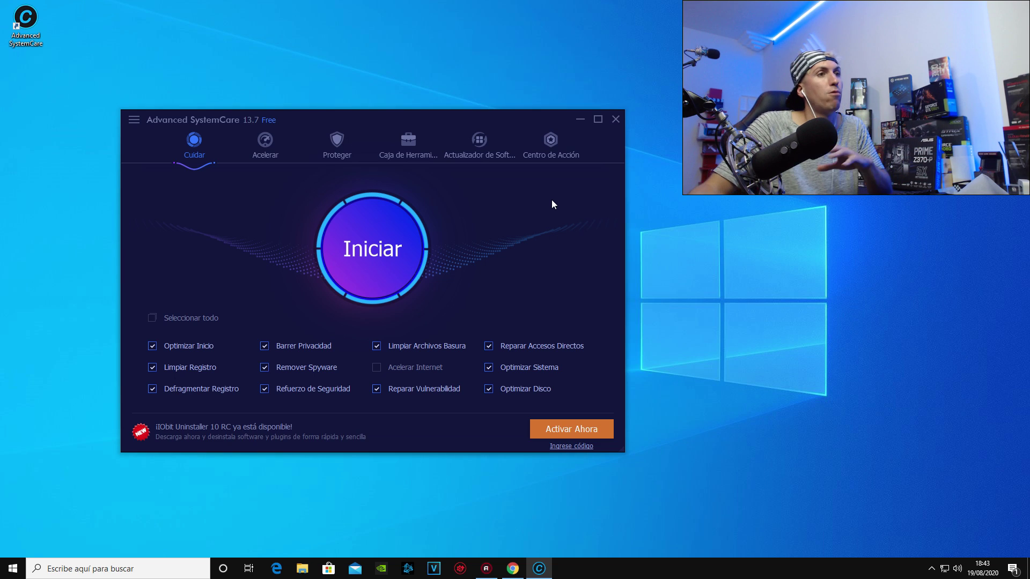
click(616, 119)
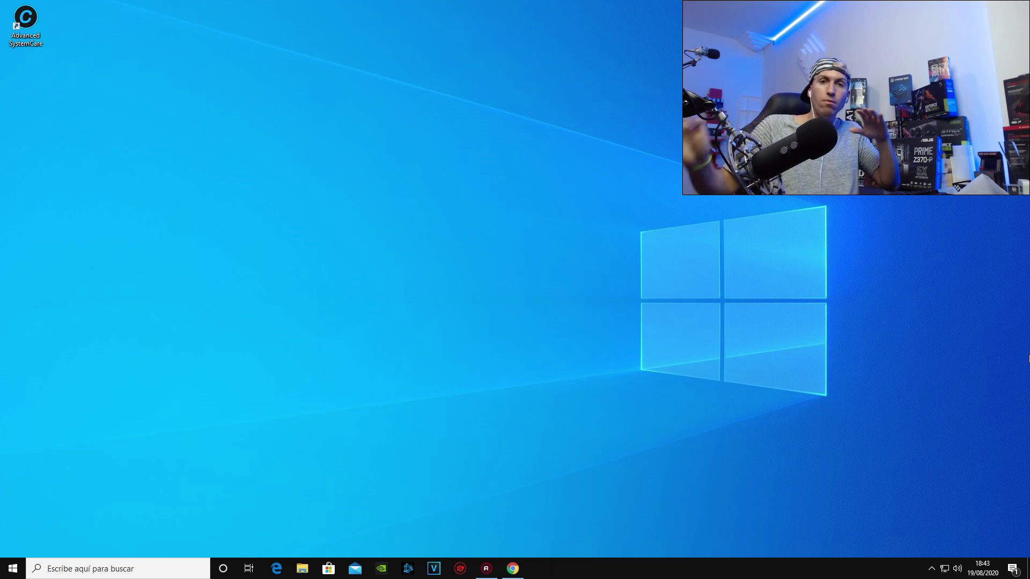